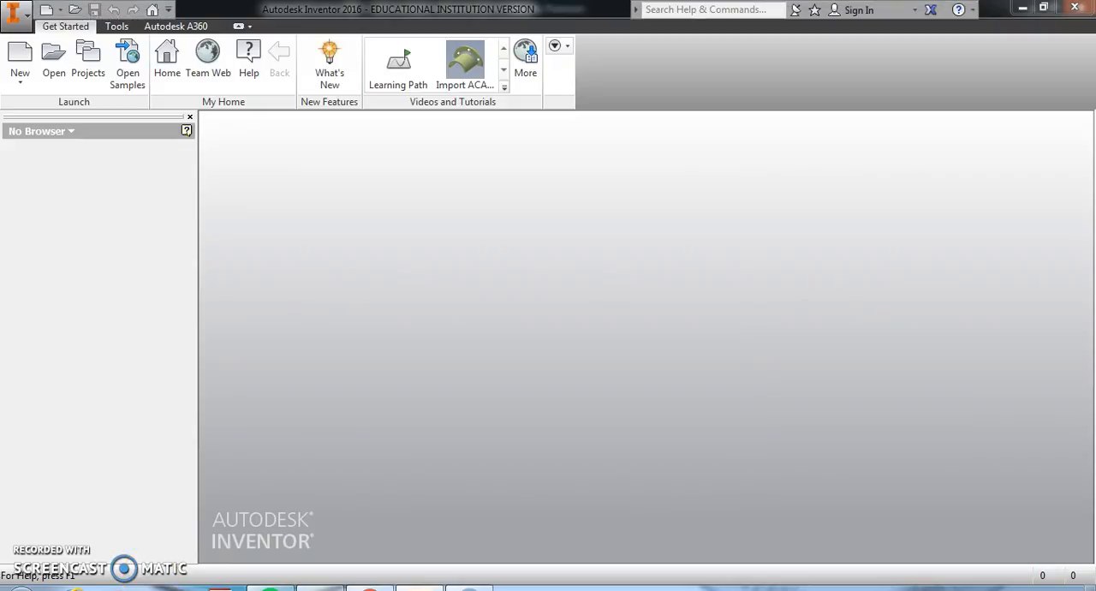
In Windows Explorer, look through the part files in the DP CHAIR folder on the desktop, and close the folder window
{"action": "left_click", "coordinate": [121, 588]}
{"action": "left_click", "coordinate": [441, 118]}
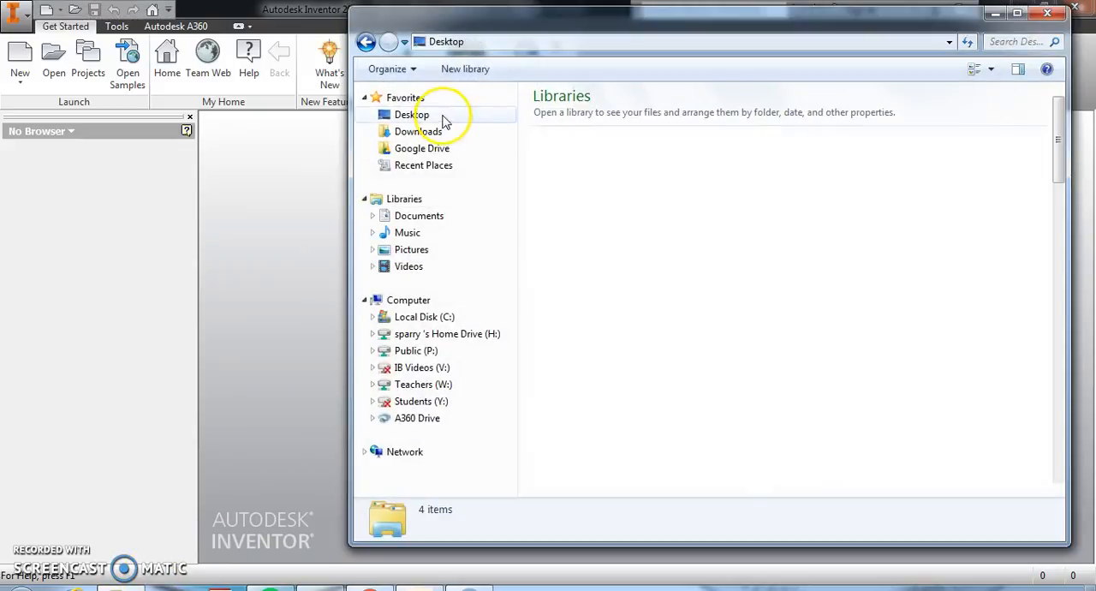
{"action": "left_click_drag", "start_coordinate": [1059, 152], "coordinate": [1060, 242]}
{"action": "double_click", "coordinate": [801, 109]}
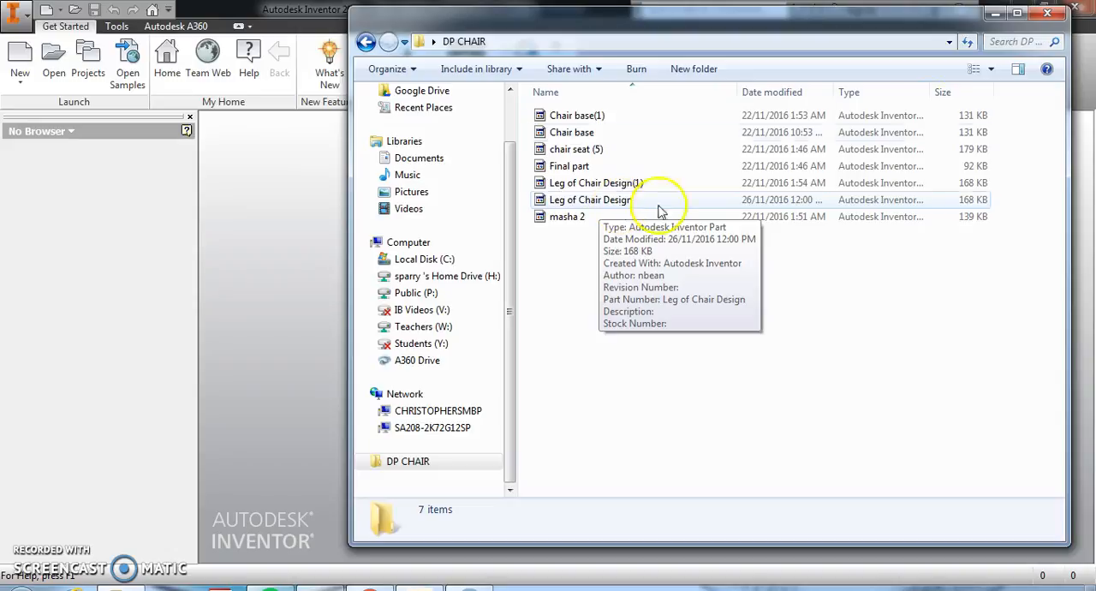
{"action": "left_click", "coordinate": [1047, 13]}
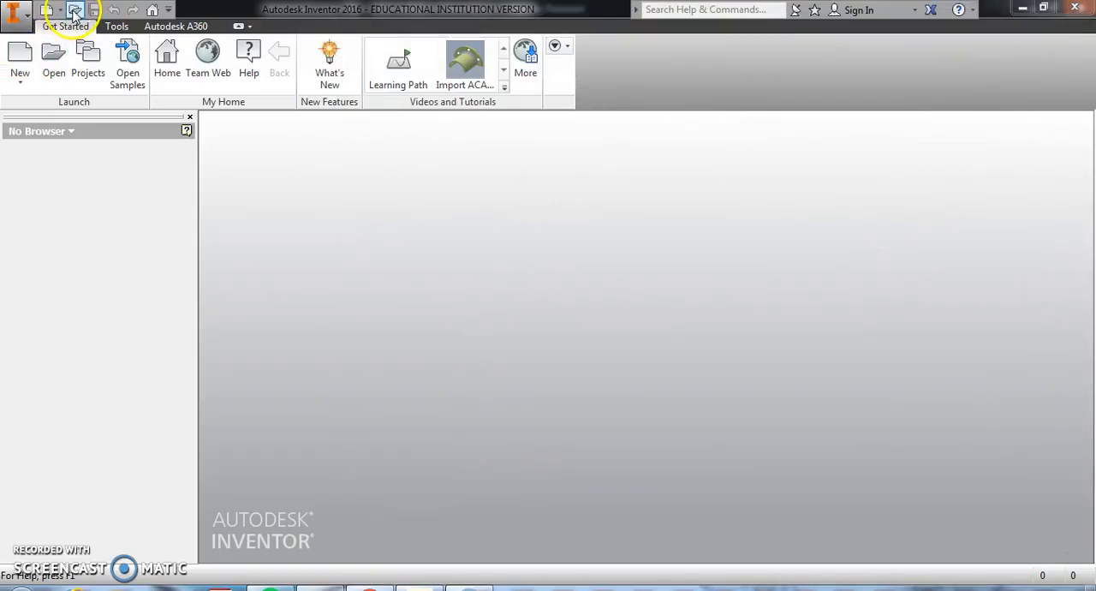
Create a new metric assembly file from the Standard (mm).iam template
{"action": "left_click", "coordinate": [47, 13]}
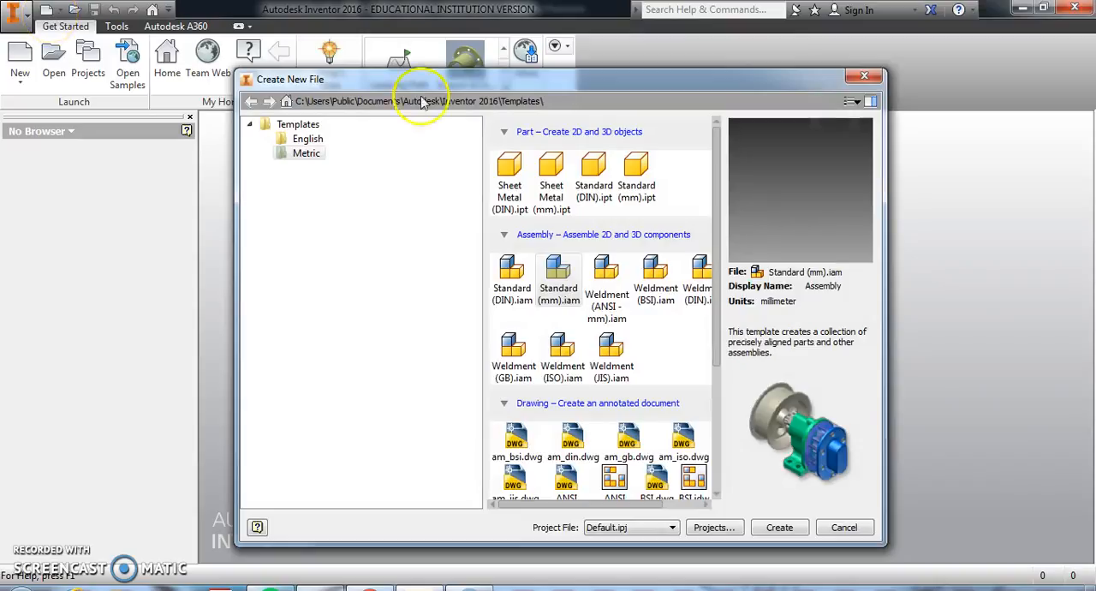
{"action": "left_click", "coordinate": [558, 274]}
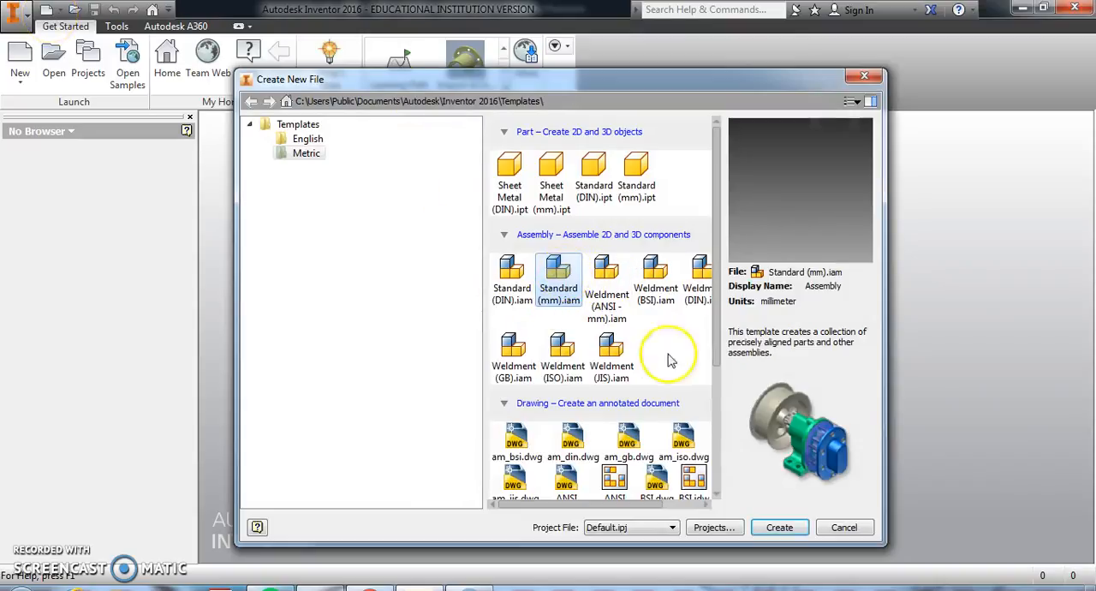
{"action": "left_click", "coordinate": [776, 527]}
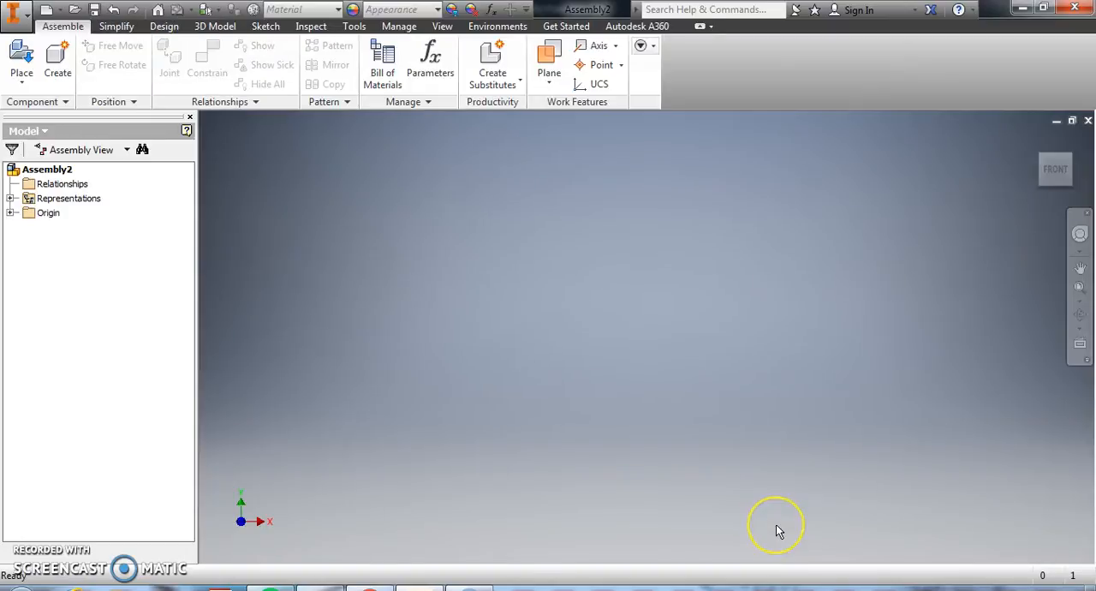
Place two instances of the Leg of Chair Design part from the Collaboration Area folder into the assembly
{"action": "left_click", "coordinate": [24, 54]}
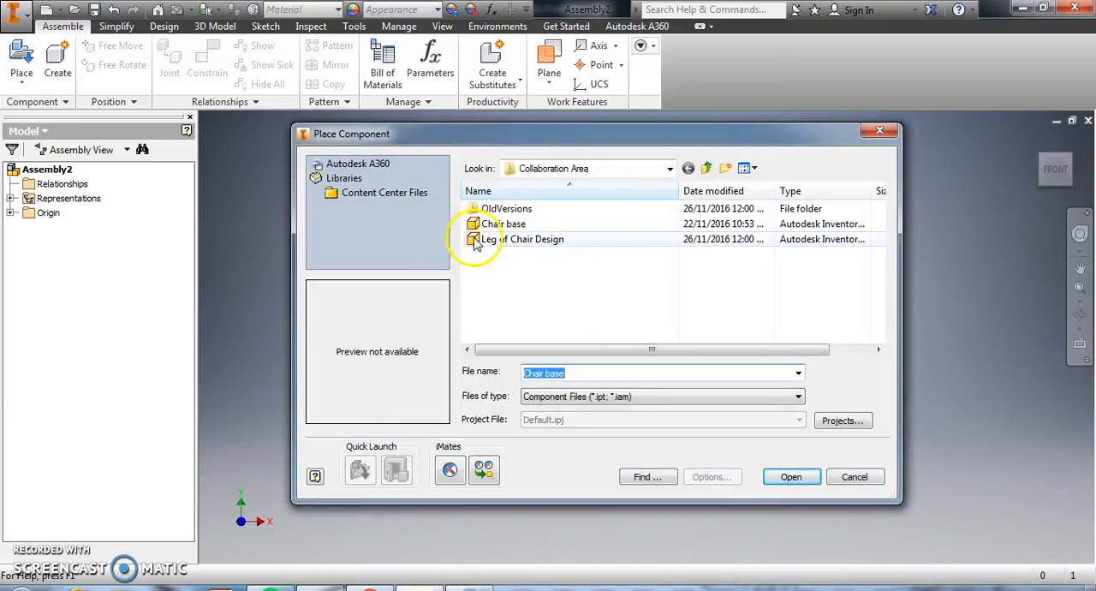
{"action": "left_click", "coordinate": [589, 290]}
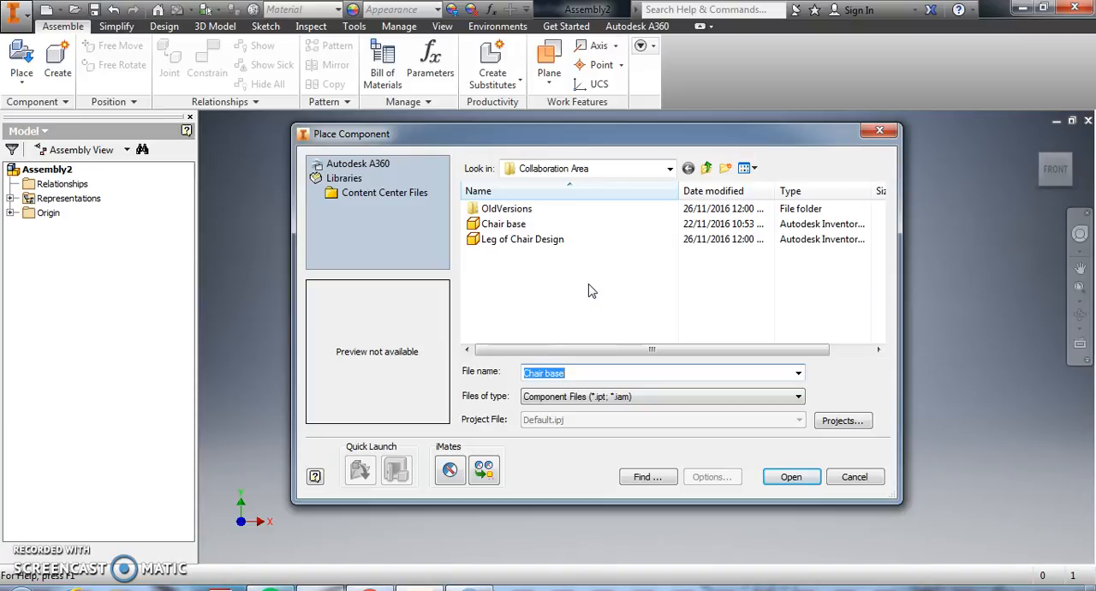
{"action": "left_click", "coordinate": [548, 241]}
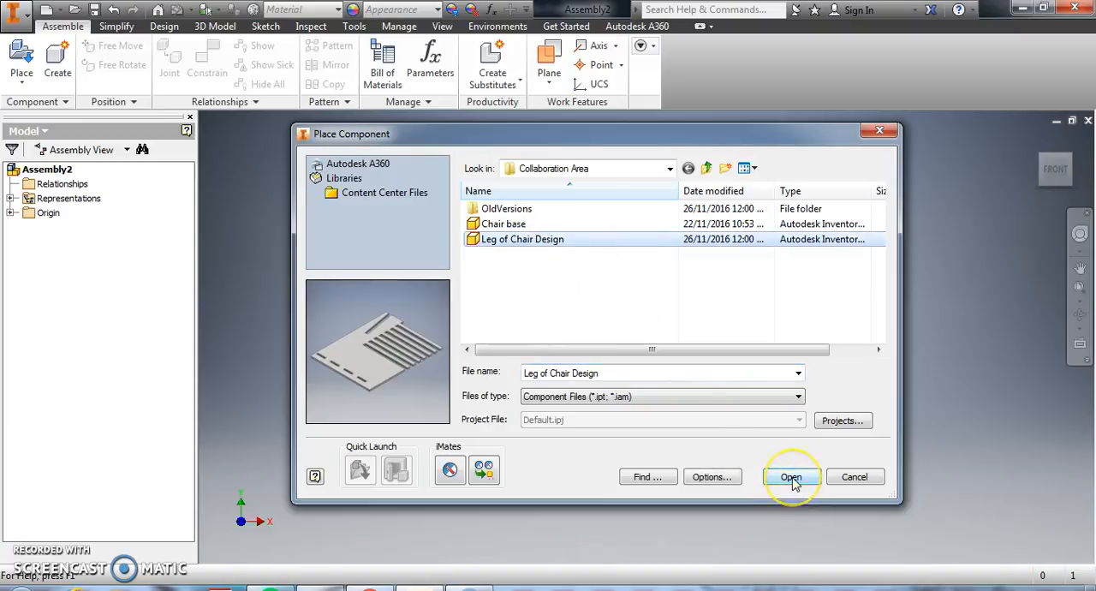
{"action": "left_click", "coordinate": [792, 479]}
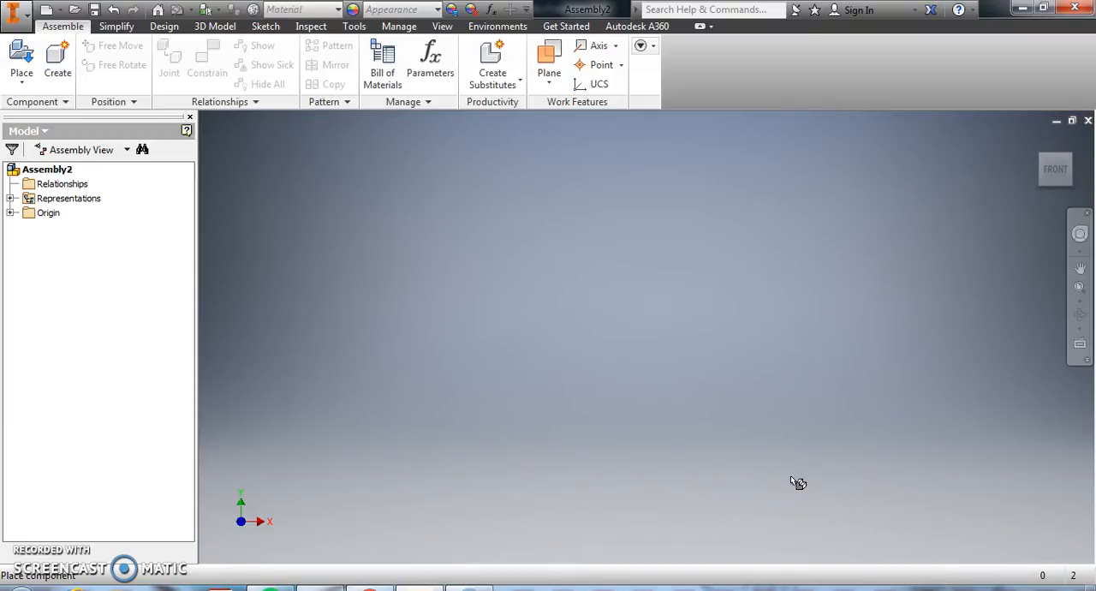
{"action": "left_click", "coordinate": [765, 396]}
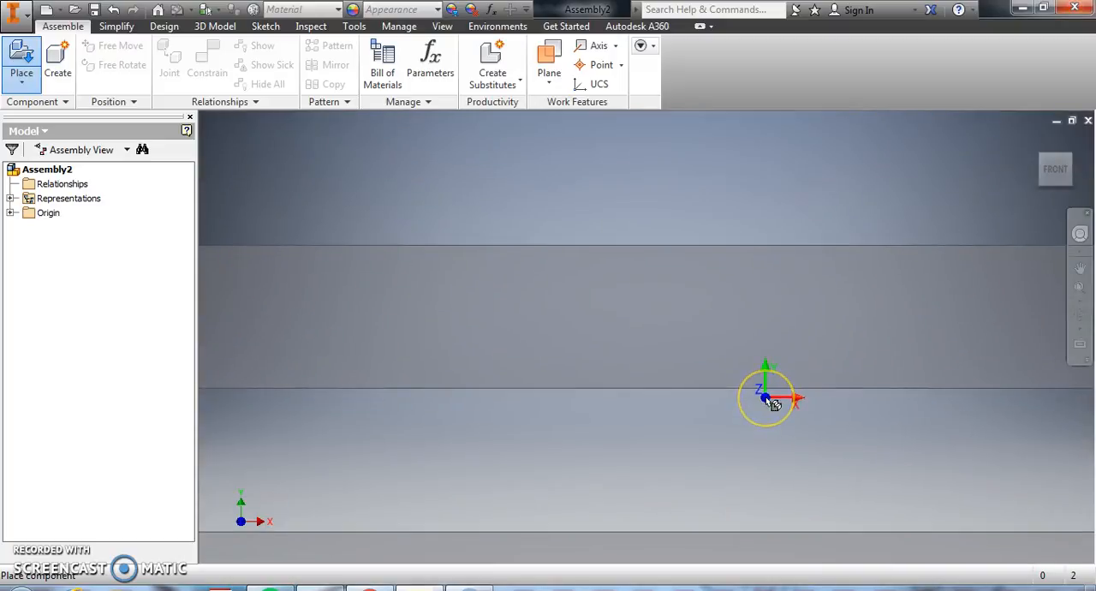
{"action": "scroll", "coordinate": [764, 407], "scroll_direction": "up", "scroll_amount": 8}
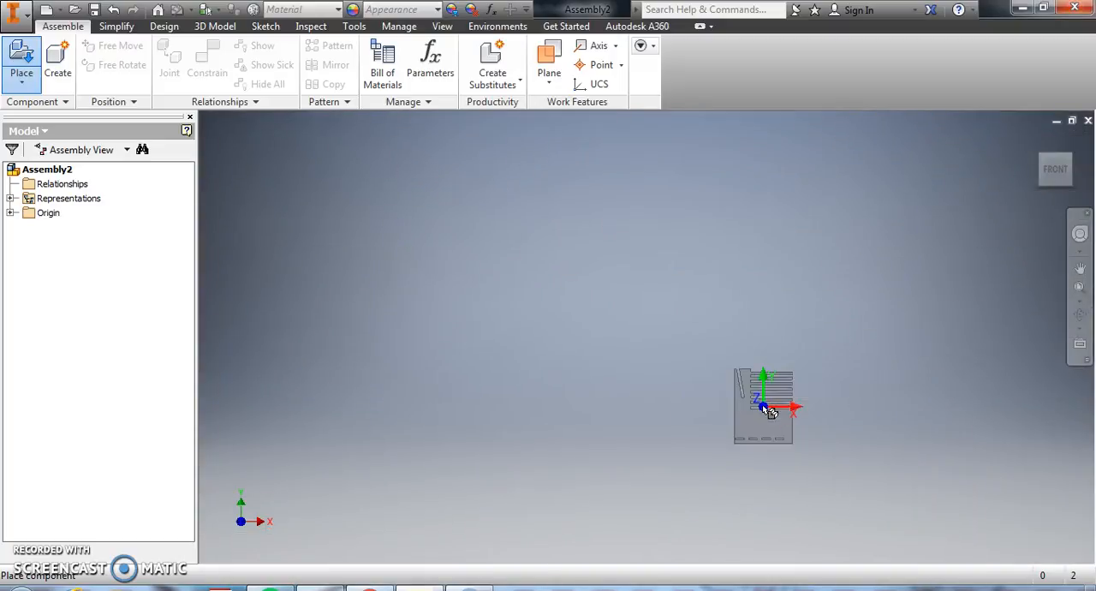
{"action": "left_click", "coordinate": [740, 395]}
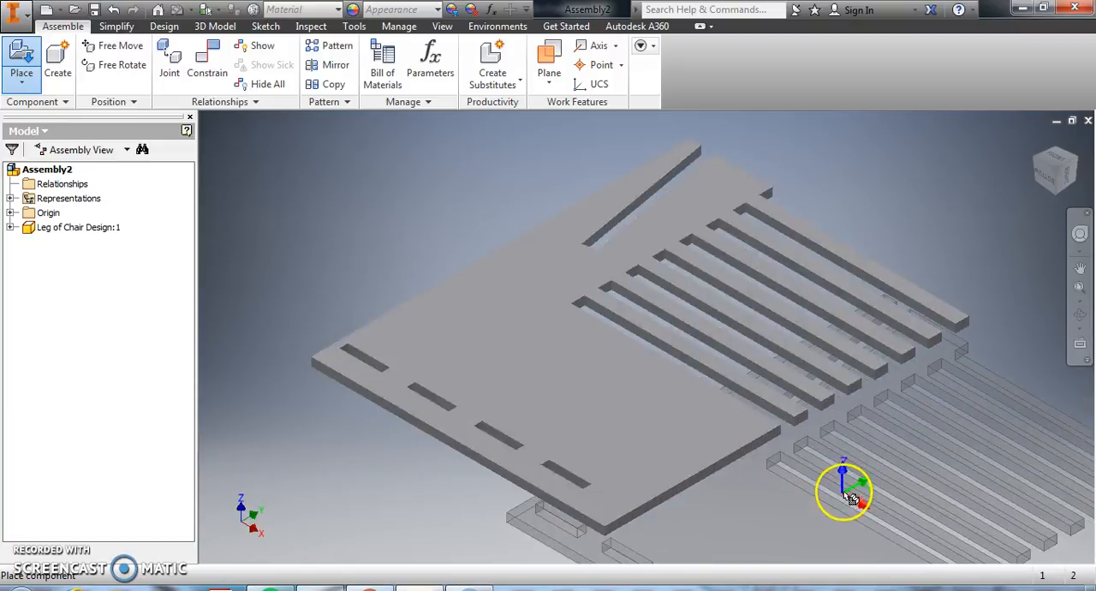
{"action": "left_click", "coordinate": [838, 485]}
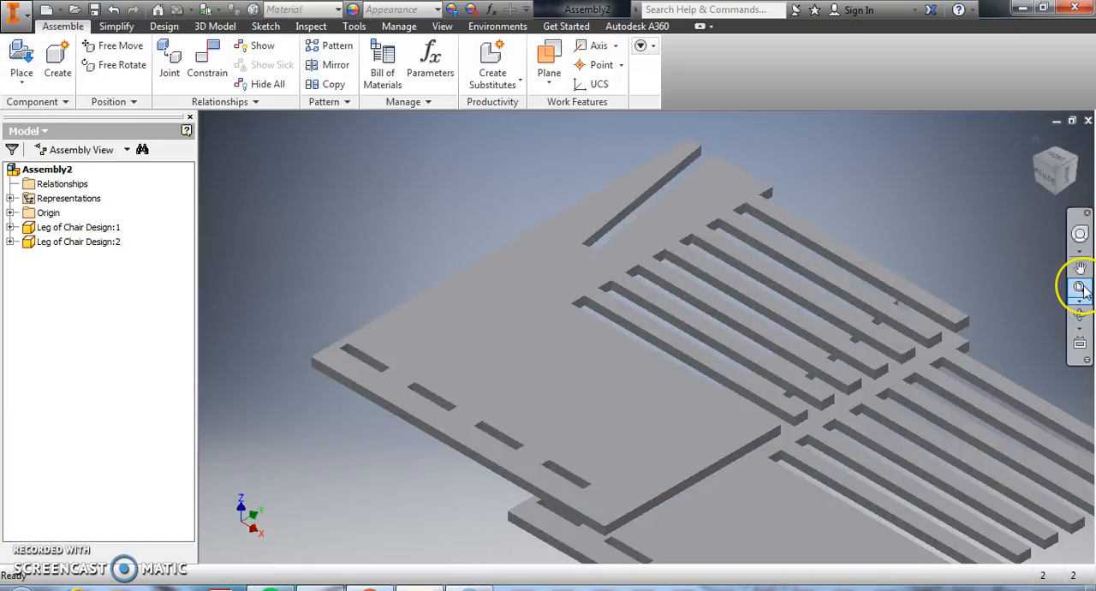
{"action": "left_click", "coordinate": [1081, 288]}
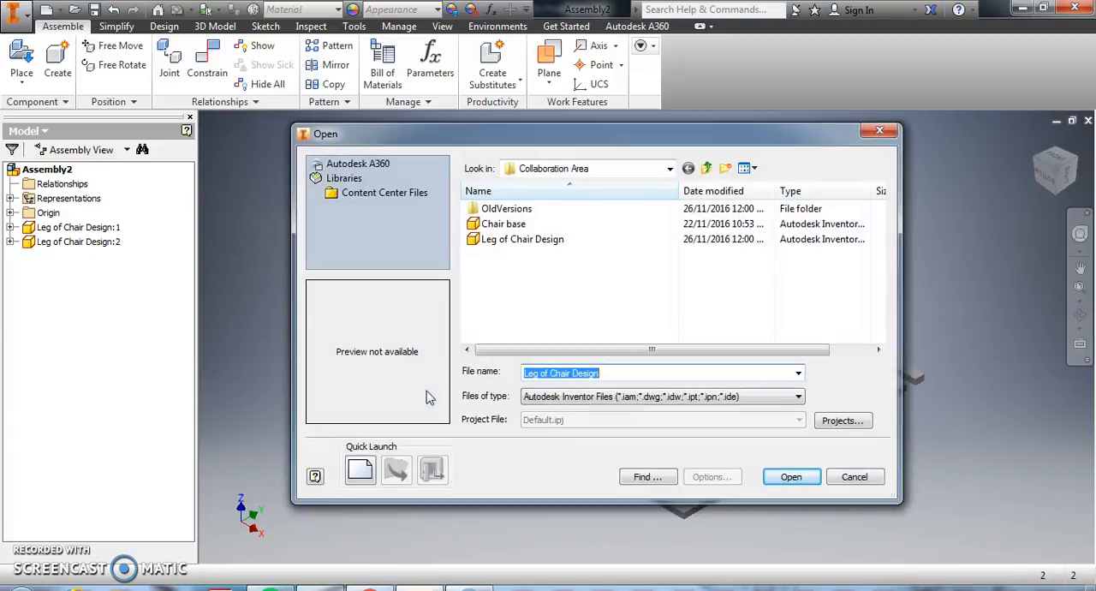
Open the Chair base part from the DP CHAIR folder on the desktop
{"action": "left_click", "coordinate": [671, 171]}
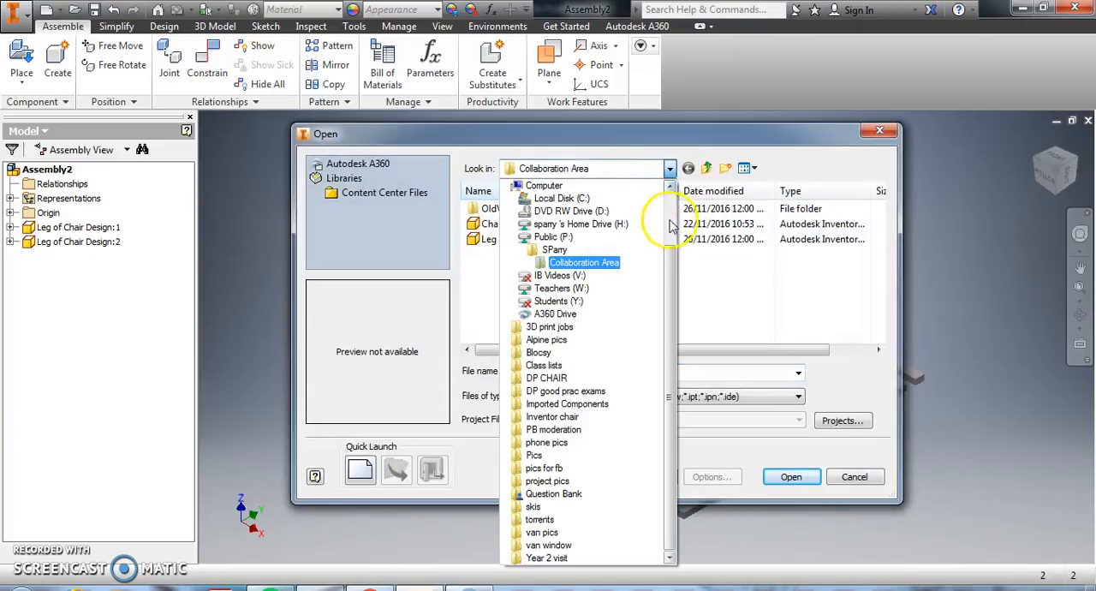
{"action": "left_click_drag", "start_coordinate": [669, 259], "coordinate": [669, 191]}
{"action": "left_click", "coordinate": [534, 197]}
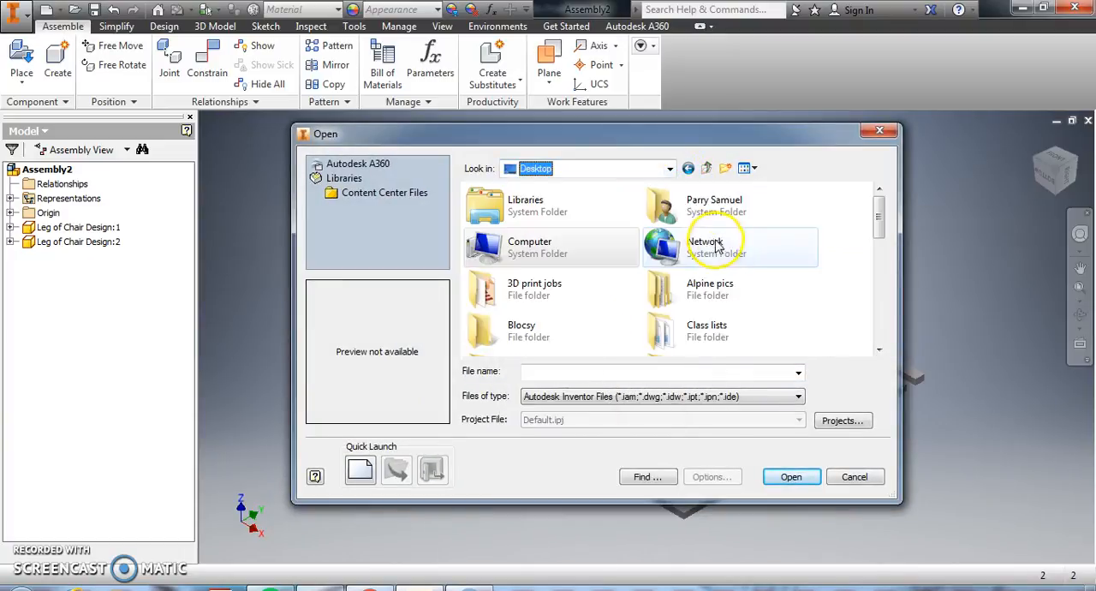
{"action": "left_click", "coordinate": [745, 372]}
{"action": "type", "text": "dp"}
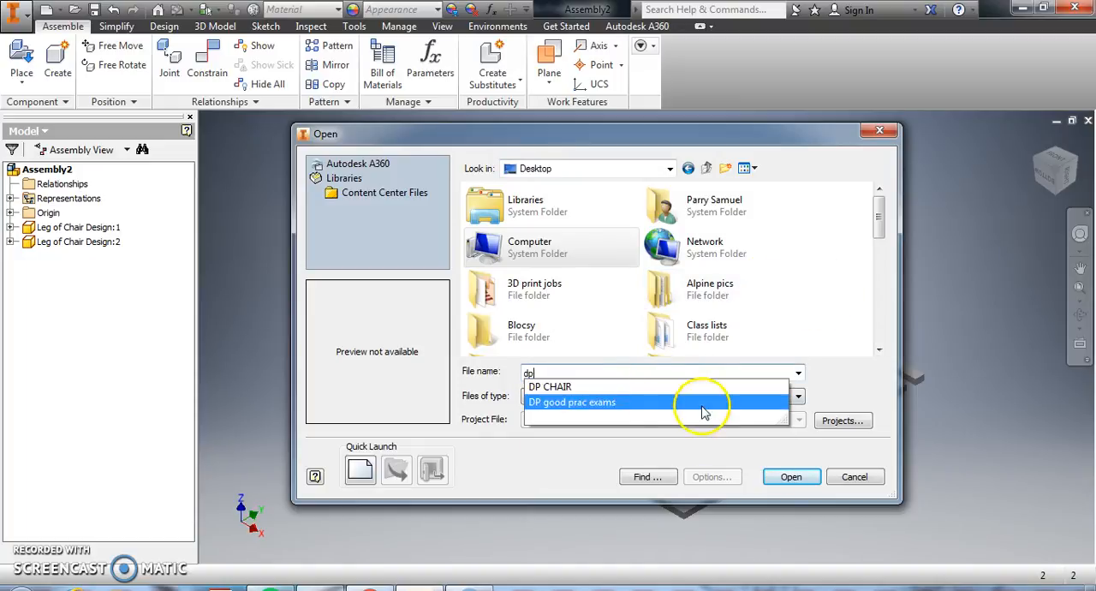
{"action": "left_click", "coordinate": [676, 387]}
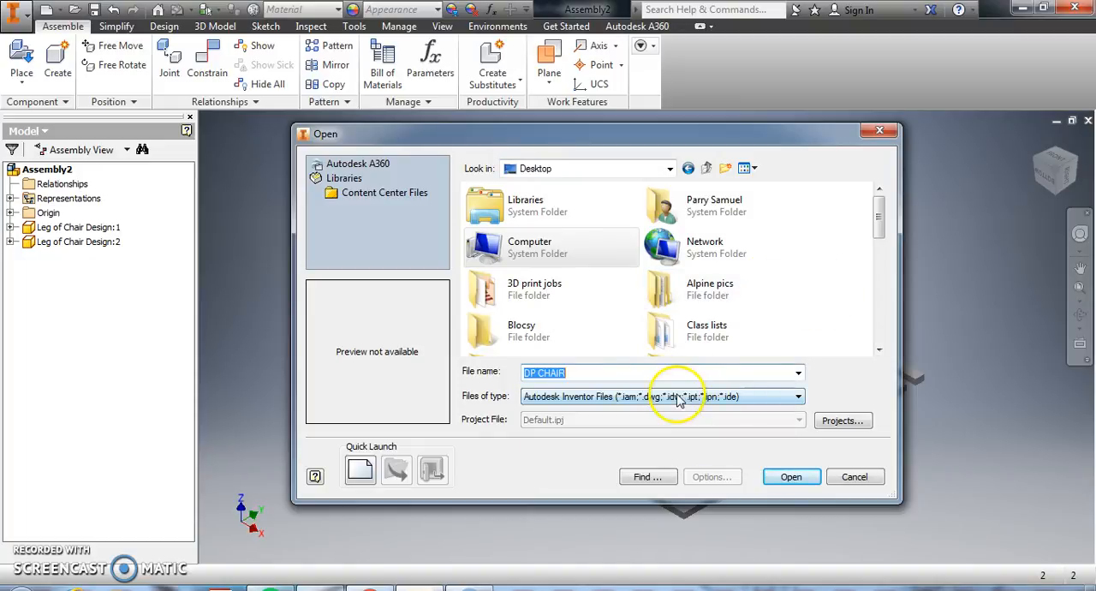
{"action": "left_click", "coordinate": [786, 477]}
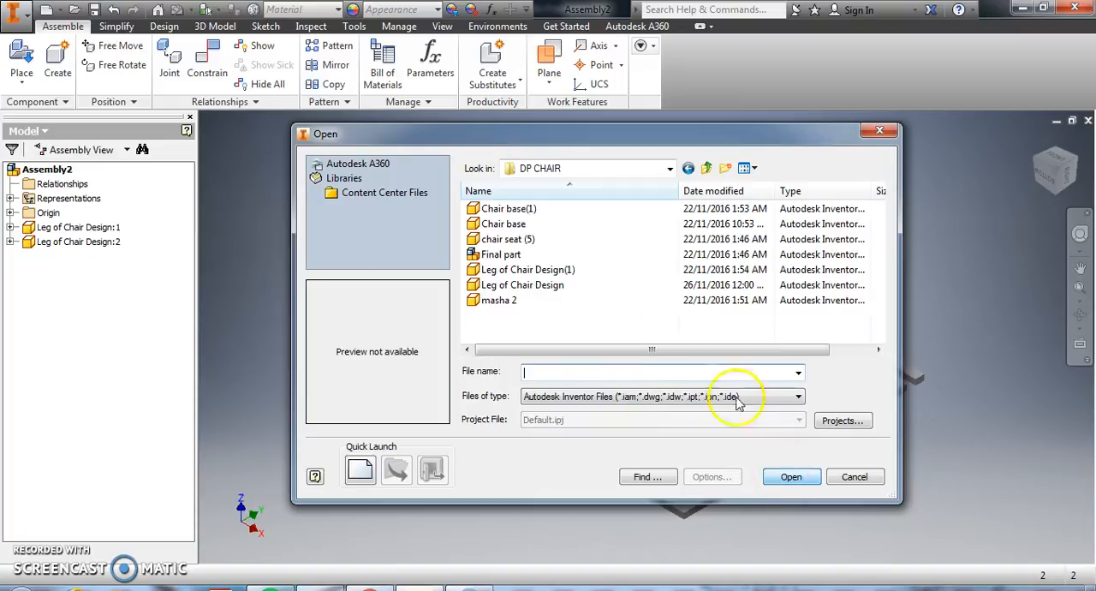
{"action": "left_click", "coordinate": [509, 223]}
{"action": "left_click", "coordinate": [784, 478]}
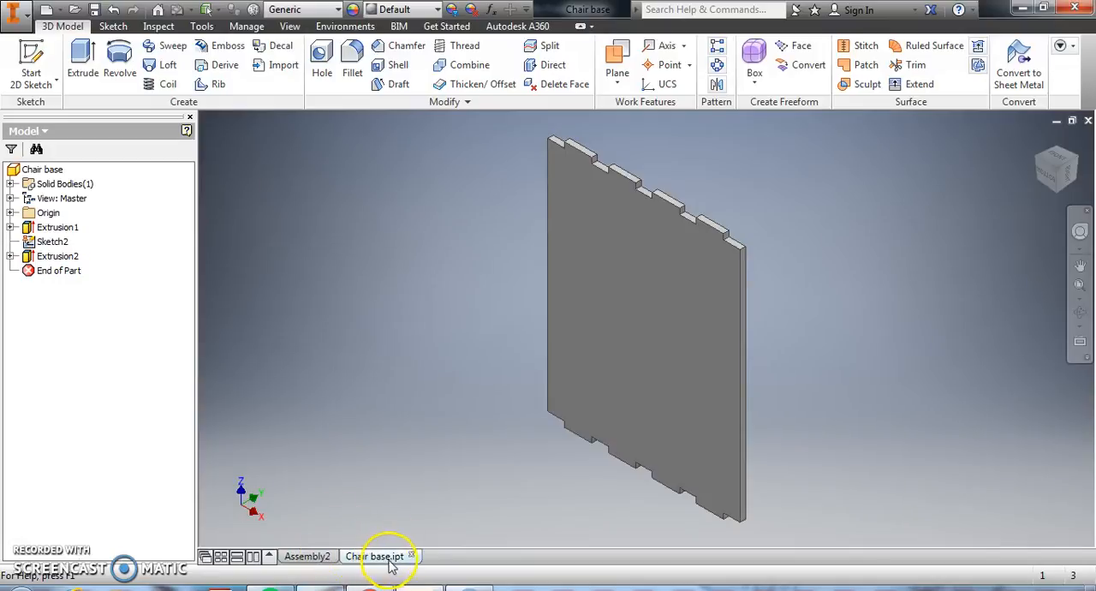
Compare the chair base with the legs in the assembly and examine the base's overall dimensions in Sketch1 of Extrusion1
{"action": "mouse_move", "coordinate": [387, 565]}
{"action": "left_click", "coordinate": [306, 556]}
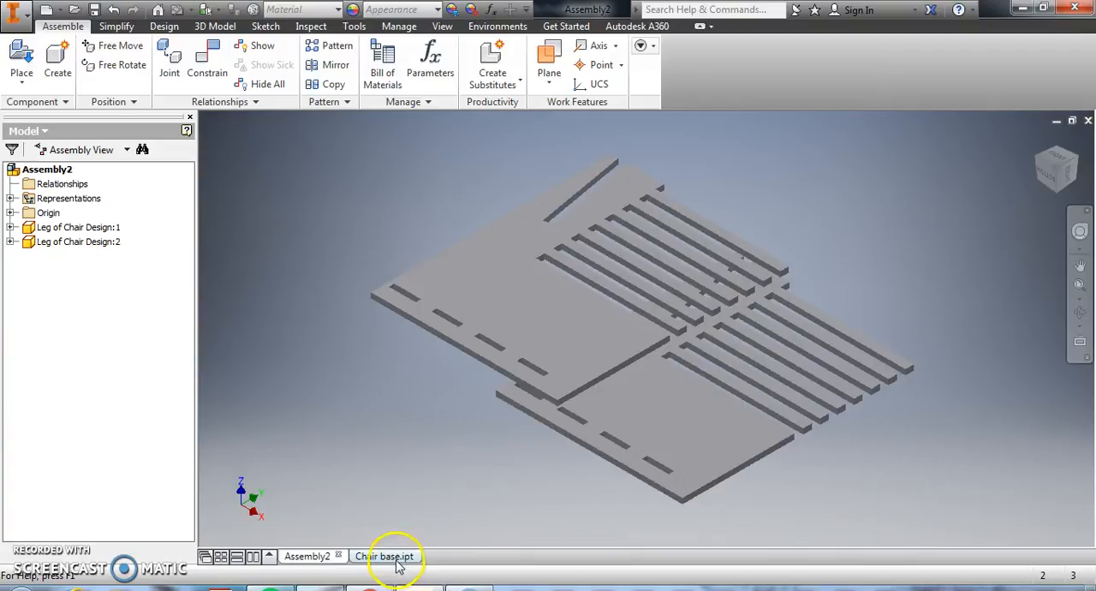
{"action": "mouse_move", "coordinate": [397, 567]}
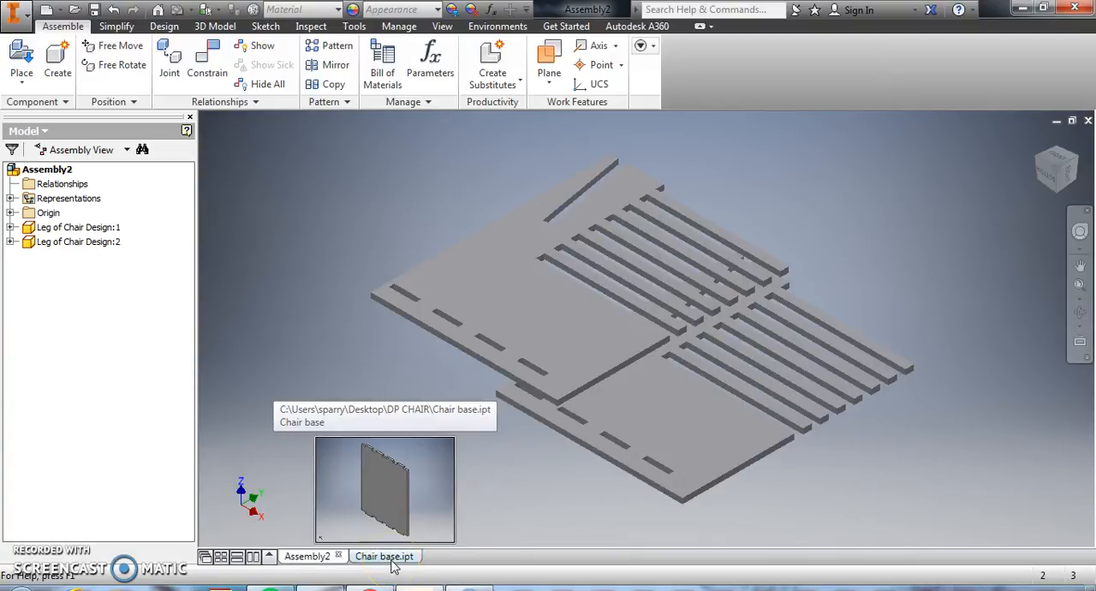
{"action": "left_click", "coordinate": [322, 559]}
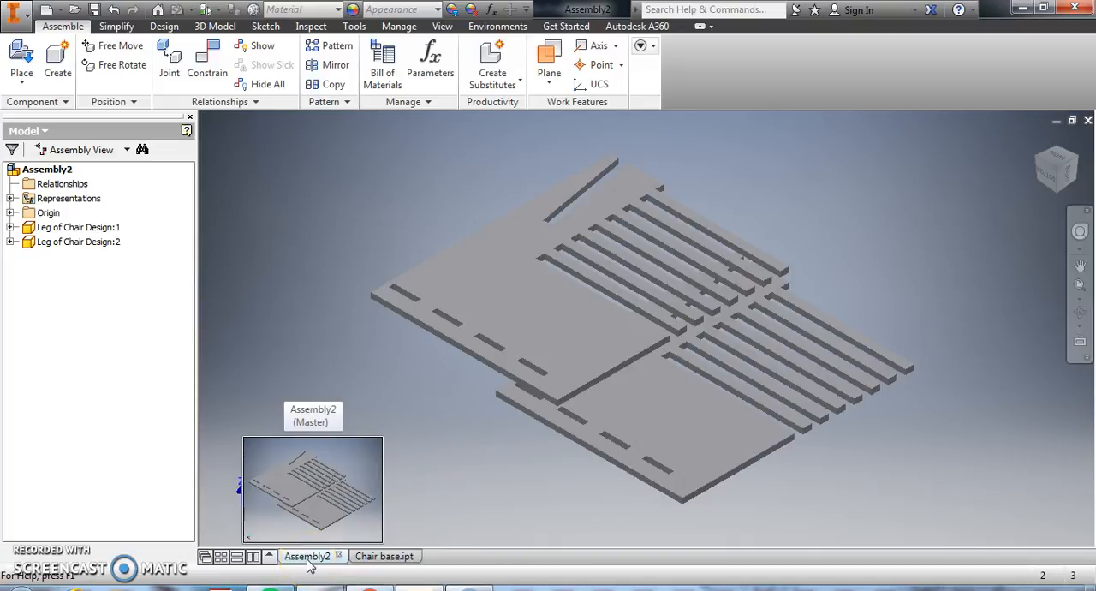
{"action": "left_click", "coordinate": [365, 558]}
{"action": "left_click", "coordinate": [367, 561]}
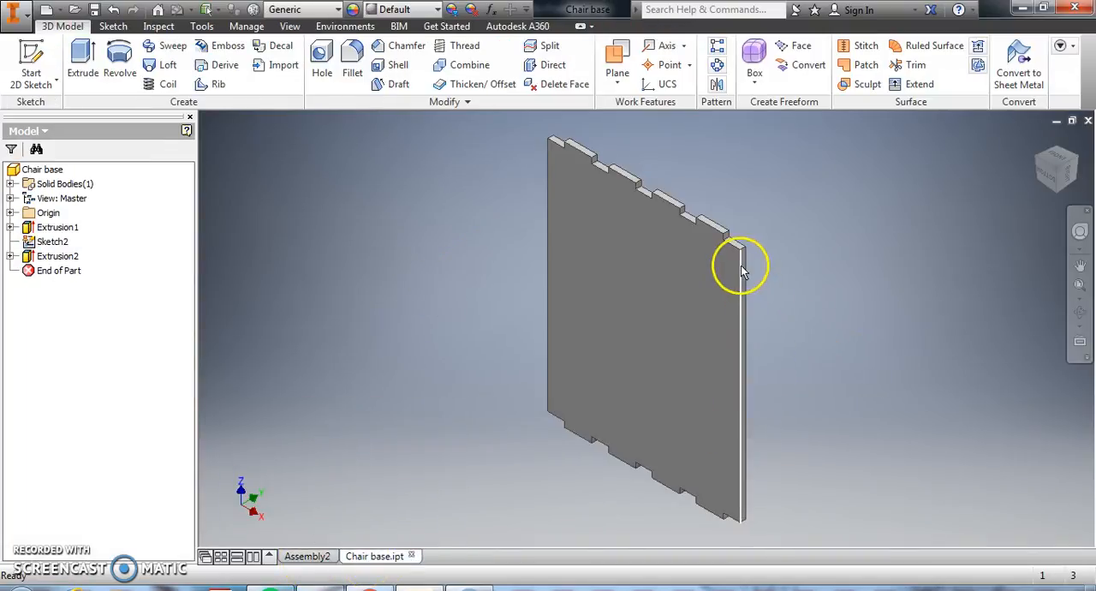
{"action": "left_click", "coordinate": [50, 242]}
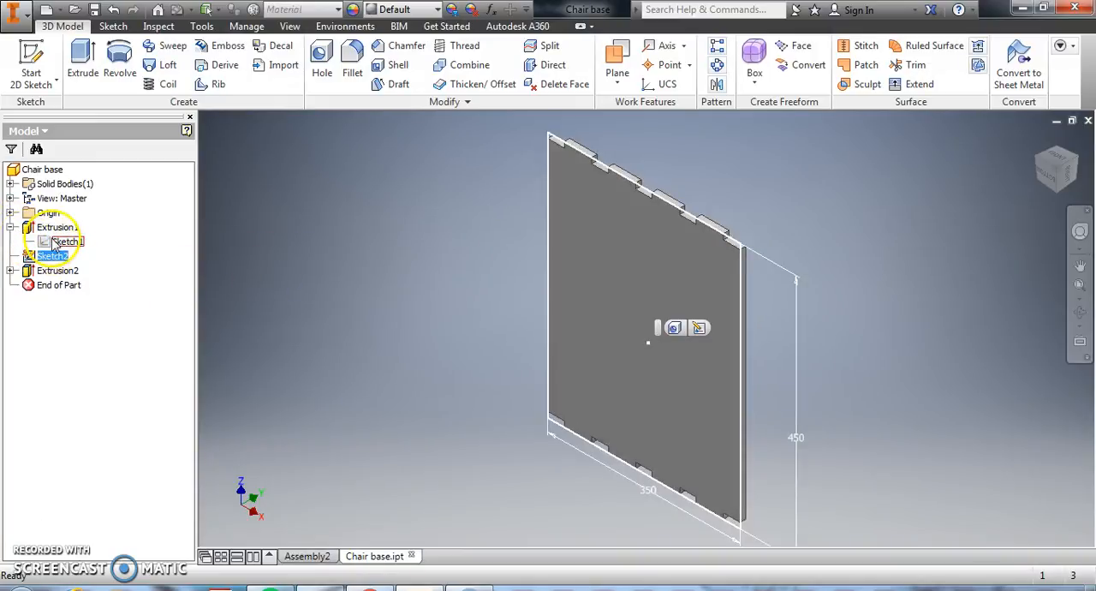
{"action": "left_click", "coordinate": [53, 244]}
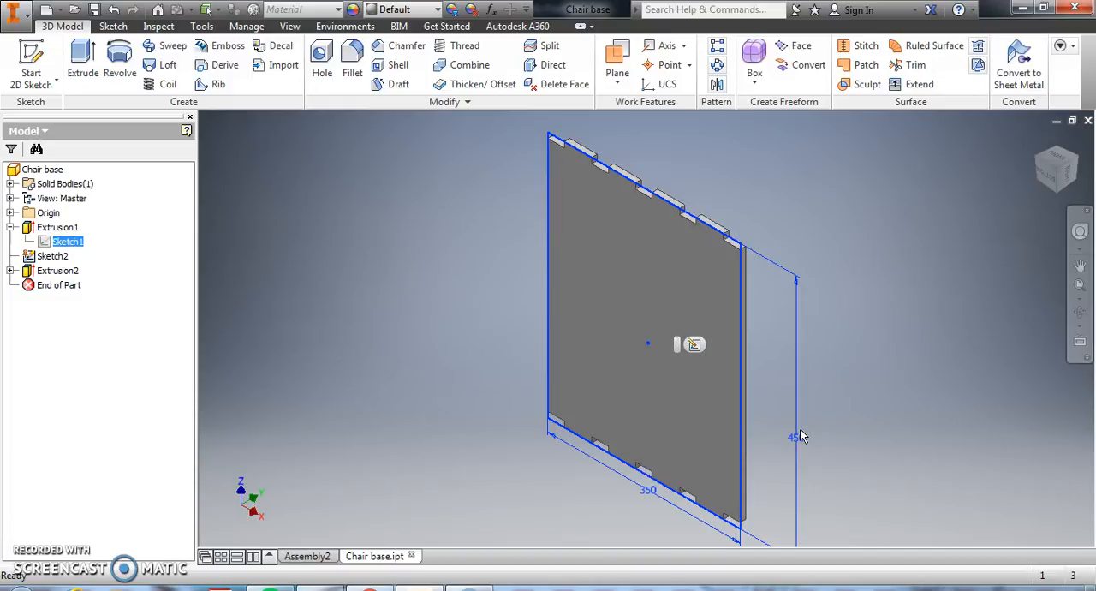
{"action": "left_click", "coordinate": [312, 556]}
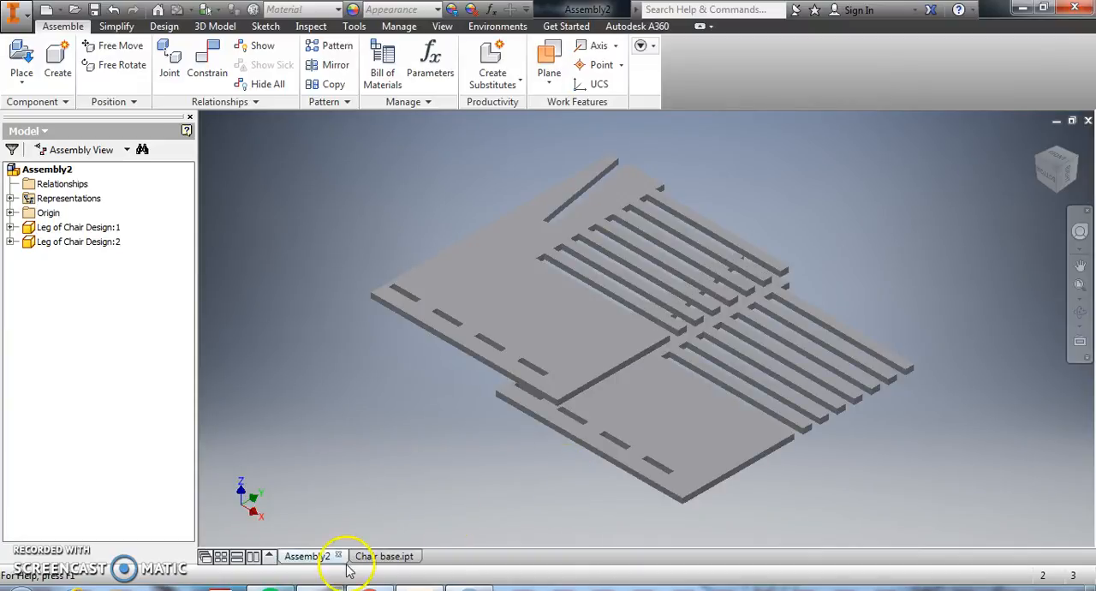
{"action": "left_click", "coordinate": [381, 558]}
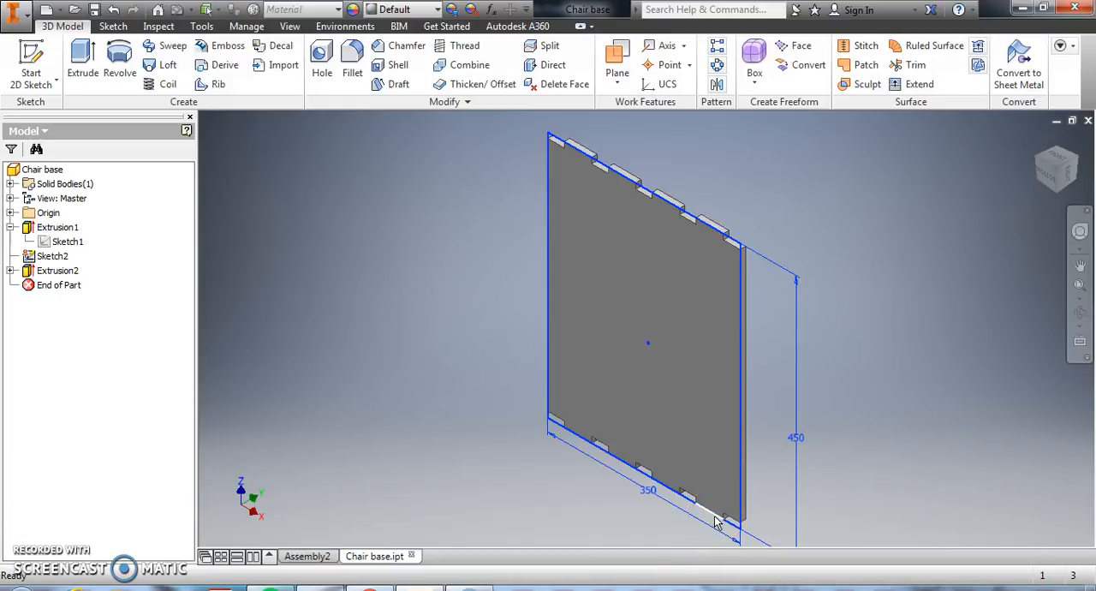
{"action": "mouse_move", "coordinate": [716, 523]}
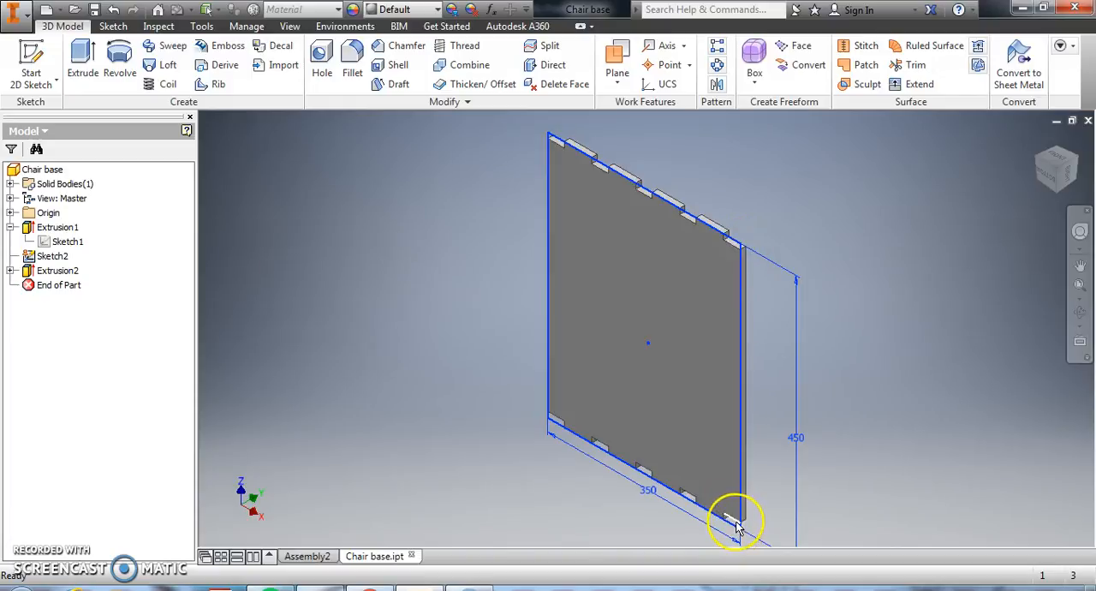
In the assembly, mate the facing broad faces of the two leg panels with an offset of 430 mm
{"action": "left_click", "coordinate": [310, 558]}
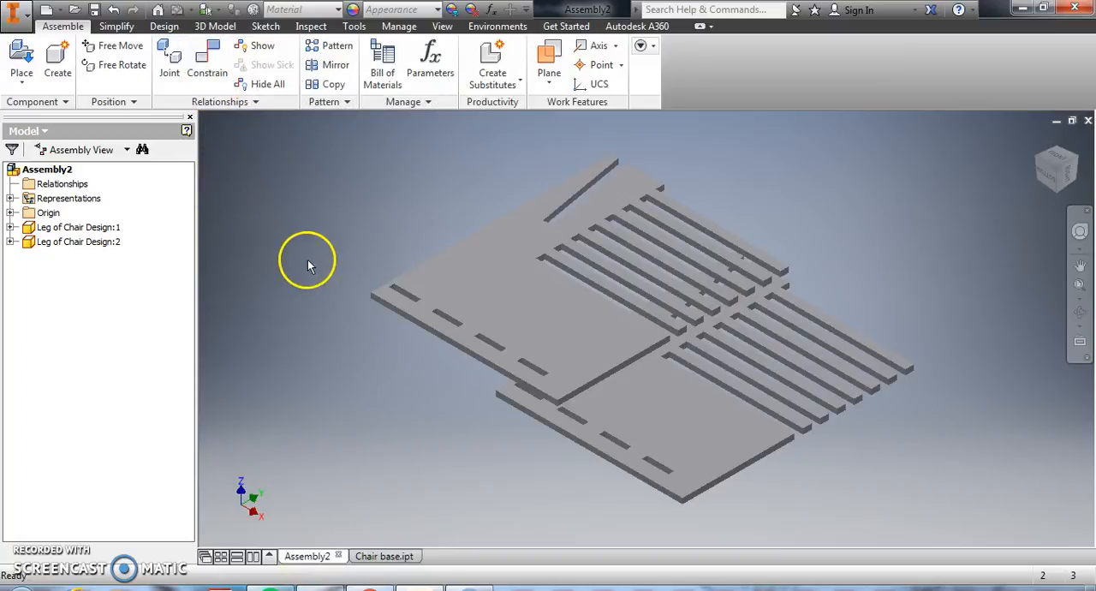
{"action": "left_click", "coordinate": [201, 73]}
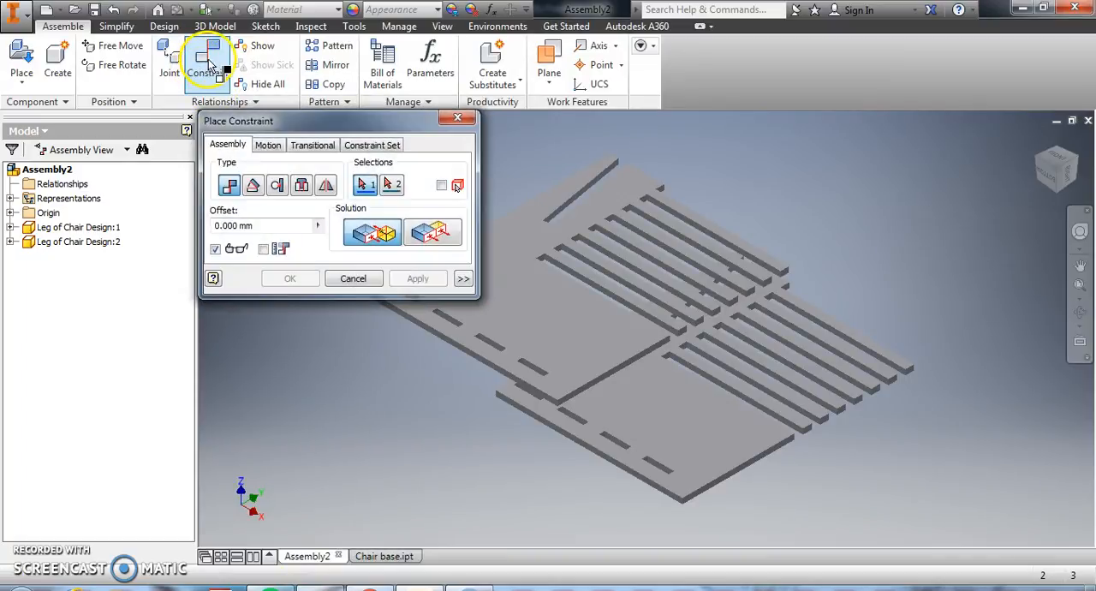
{"action": "left_click", "coordinate": [699, 428]}
{"action": "left_click", "coordinate": [1078, 313]}
{"action": "left_click_drag", "start_coordinate": [657, 341], "coordinate": [631, 213]}
{"action": "key", "text": "Escape"}
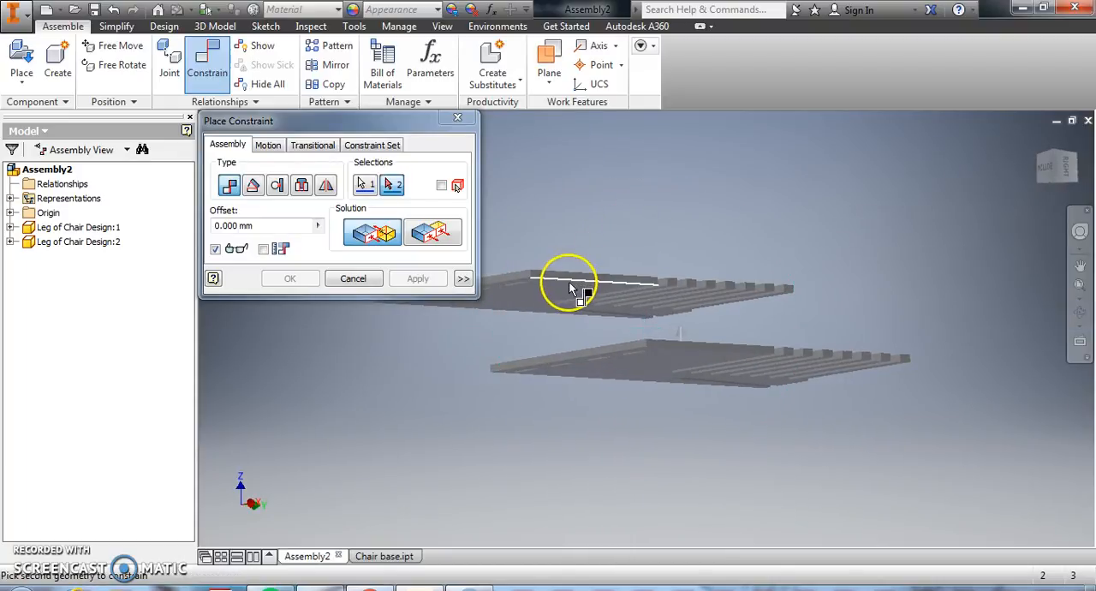
{"action": "left_click", "coordinate": [557, 291]}
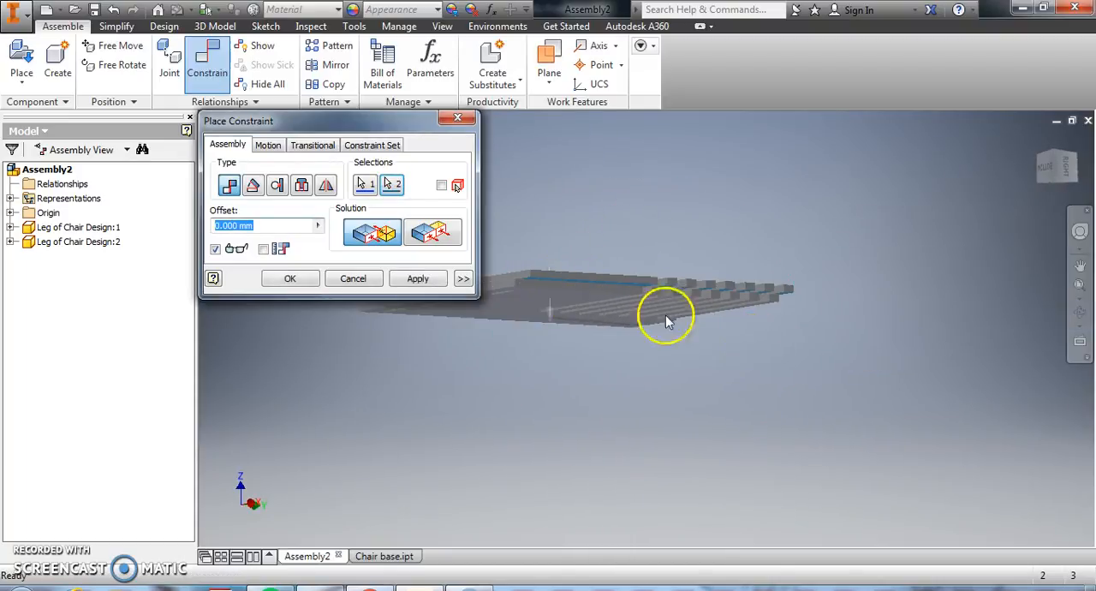
{"action": "type", "text": "430"}
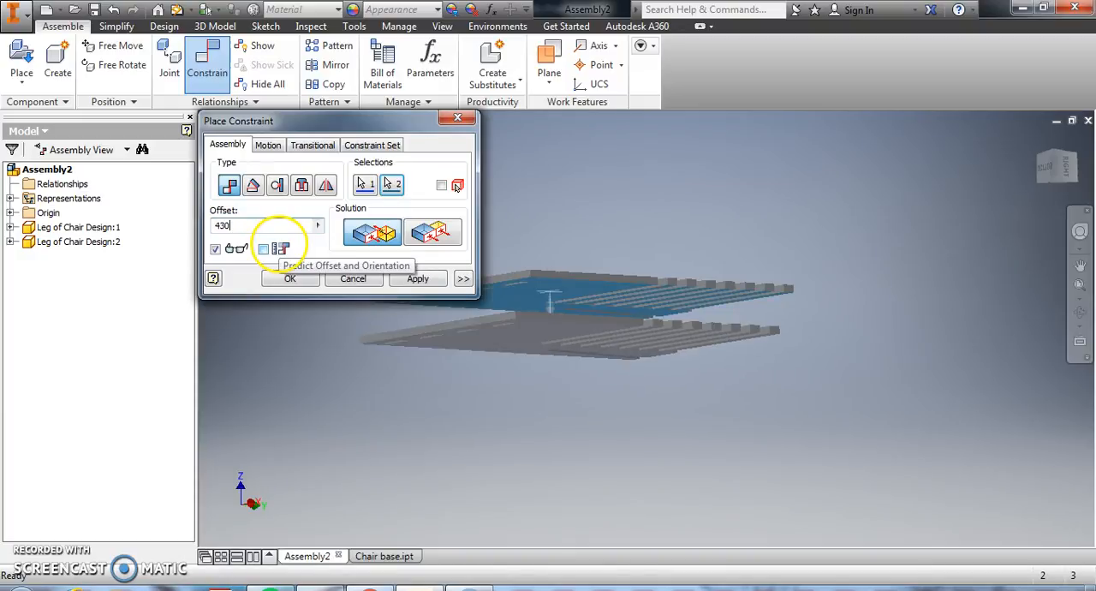
{"action": "left_click", "coordinate": [407, 283]}
{"action": "left_click", "coordinate": [1079, 285]}
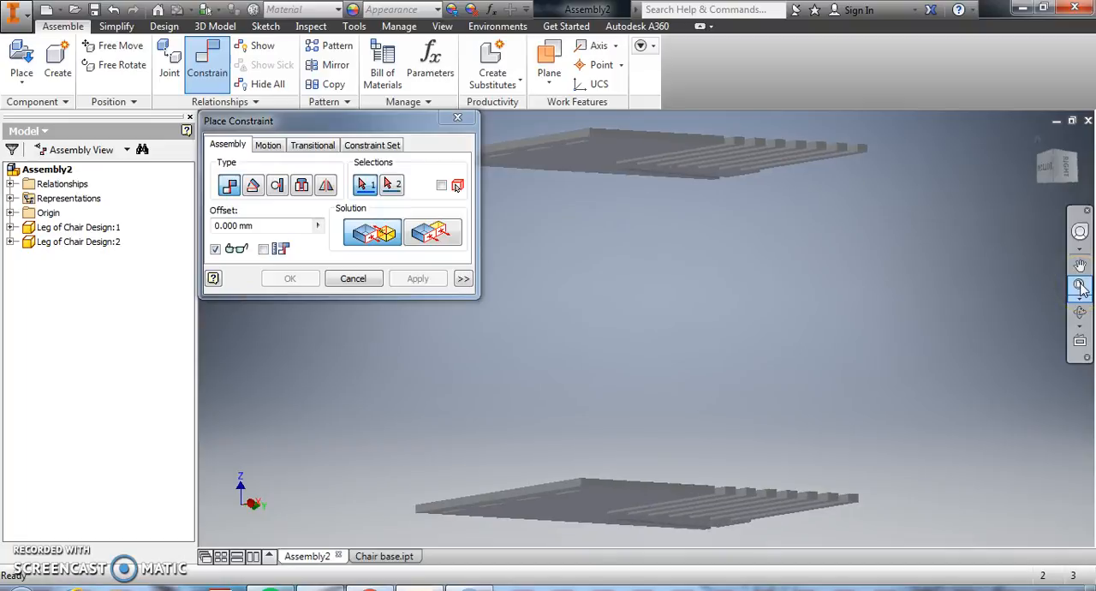
{"action": "left_click", "coordinate": [457, 118]}
Mate the corresponding short edges beside the slots on both leg panels with an offset of 430 mm
{"action": "left_click", "coordinate": [1080, 311]}
{"action": "left_click_drag", "start_coordinate": [791, 343], "coordinate": [668, 382]}
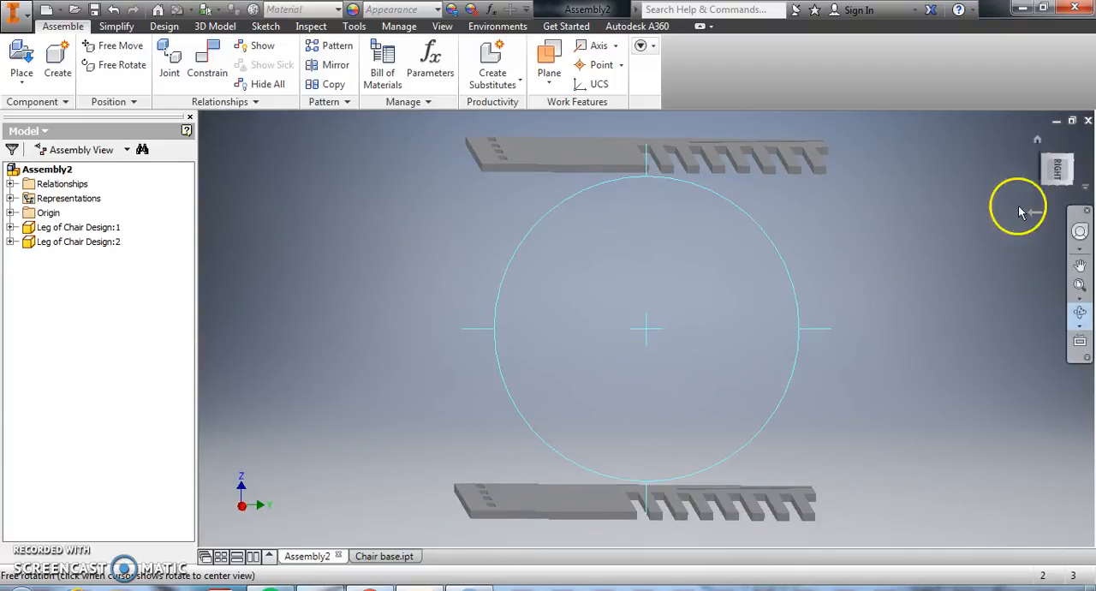
{"action": "left_click", "coordinate": [1060, 170]}
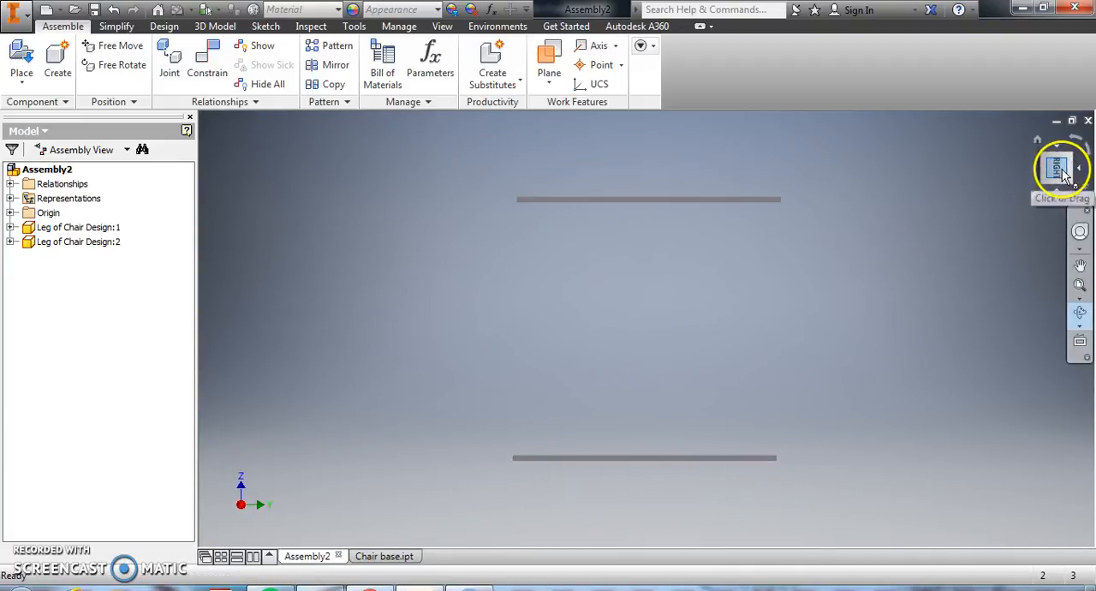
{"action": "left_click_drag", "start_coordinate": [650, 247], "coordinate": [650, 313]}
{"action": "key", "text": "Escape"}
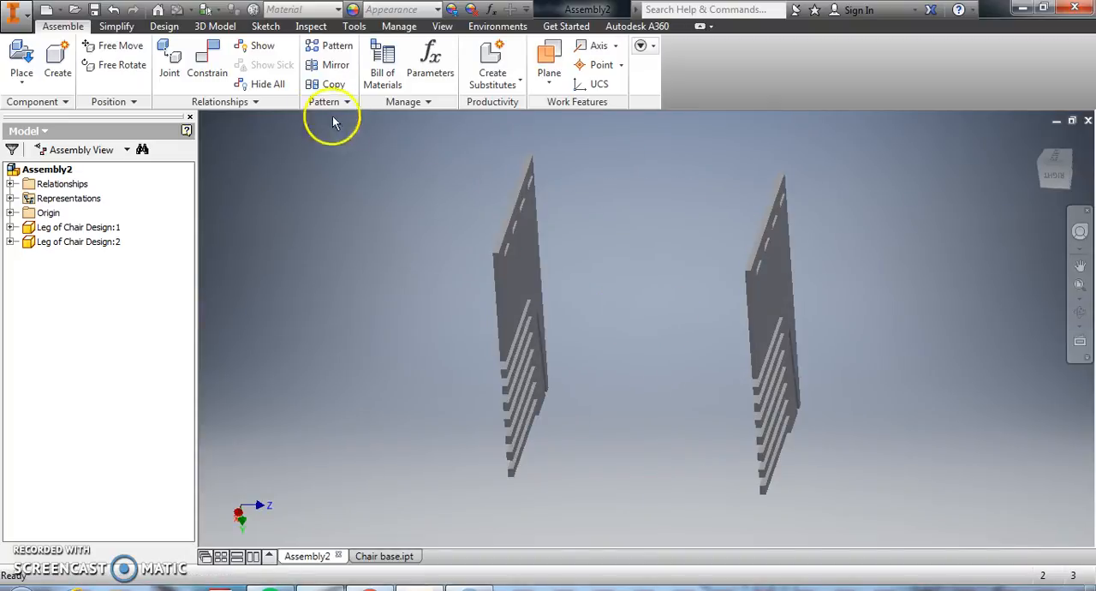
{"action": "left_click", "coordinate": [520, 197]}
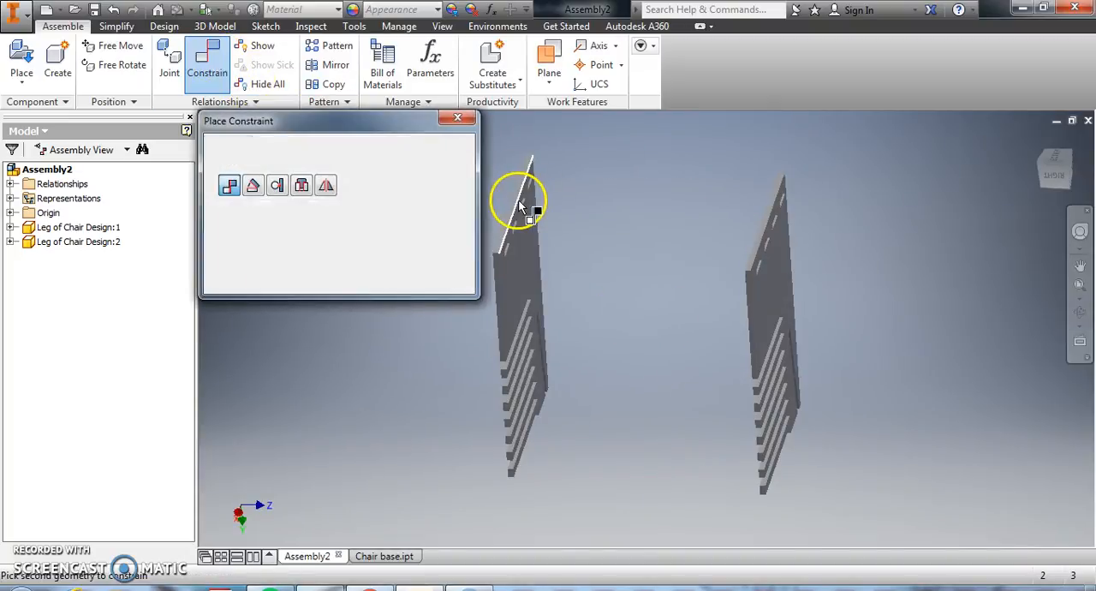
{"action": "left_click", "coordinate": [753, 249]}
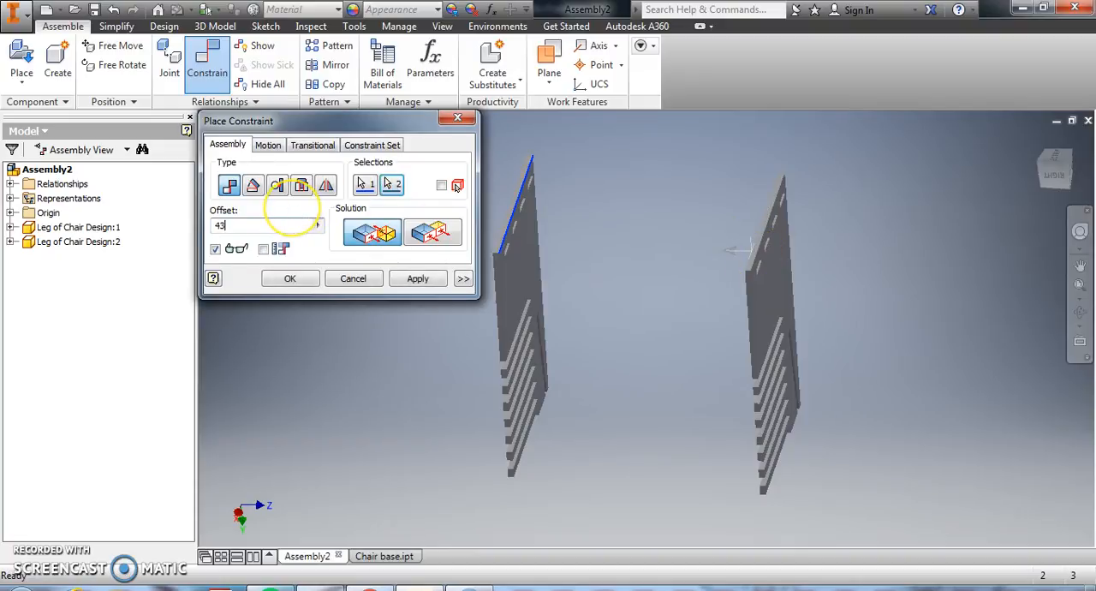
{"action": "key", "text": "Return"}
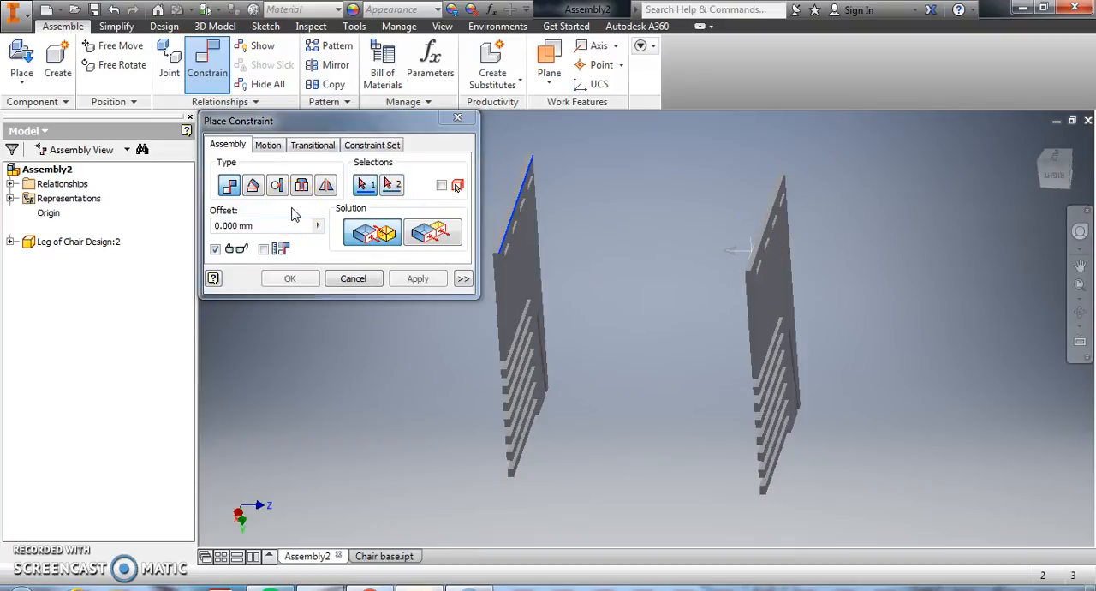
{"action": "left_click", "coordinate": [354, 279]}
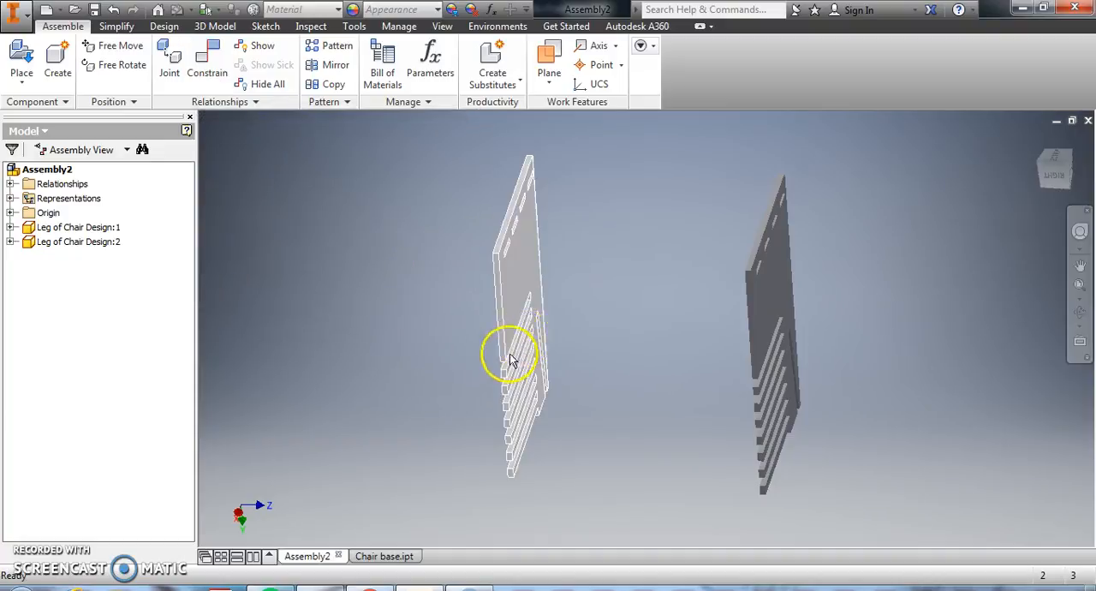
Mate the corresponding side edges above the slats on both leg panels with an offset of 450 mm
{"action": "key", "text": "c"}
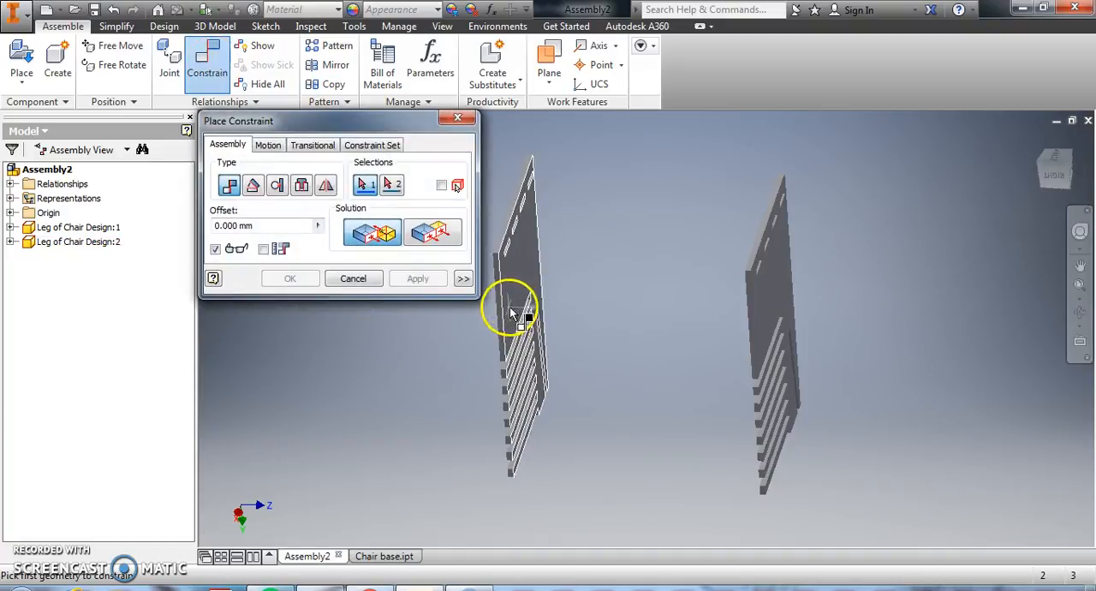
{"action": "left_click", "coordinate": [507, 313]}
{"action": "left_click", "coordinate": [749, 338]}
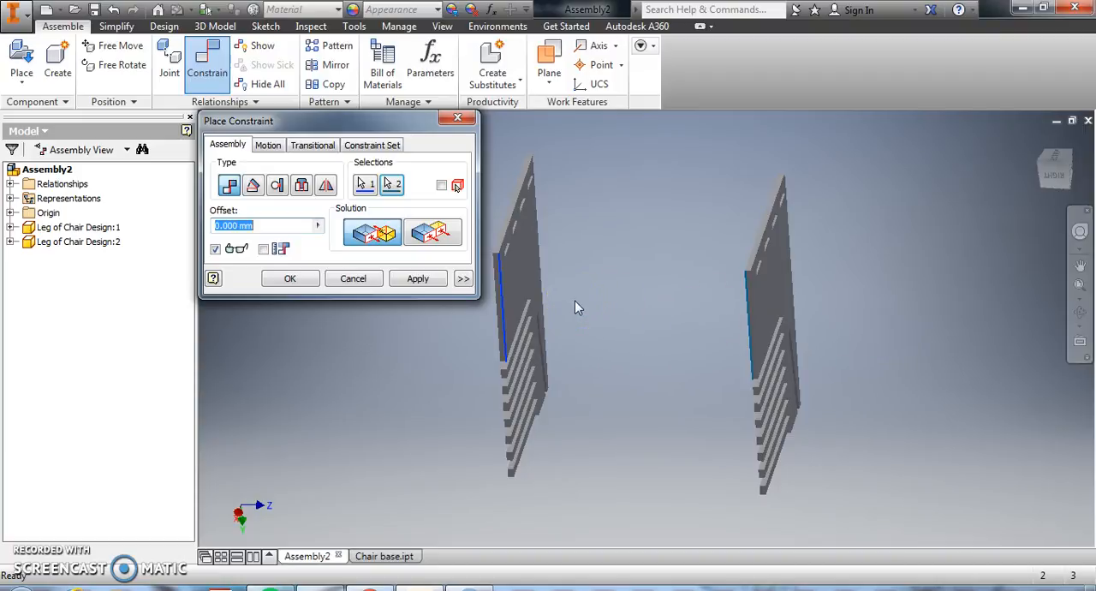
{"action": "type", "text": "450"}
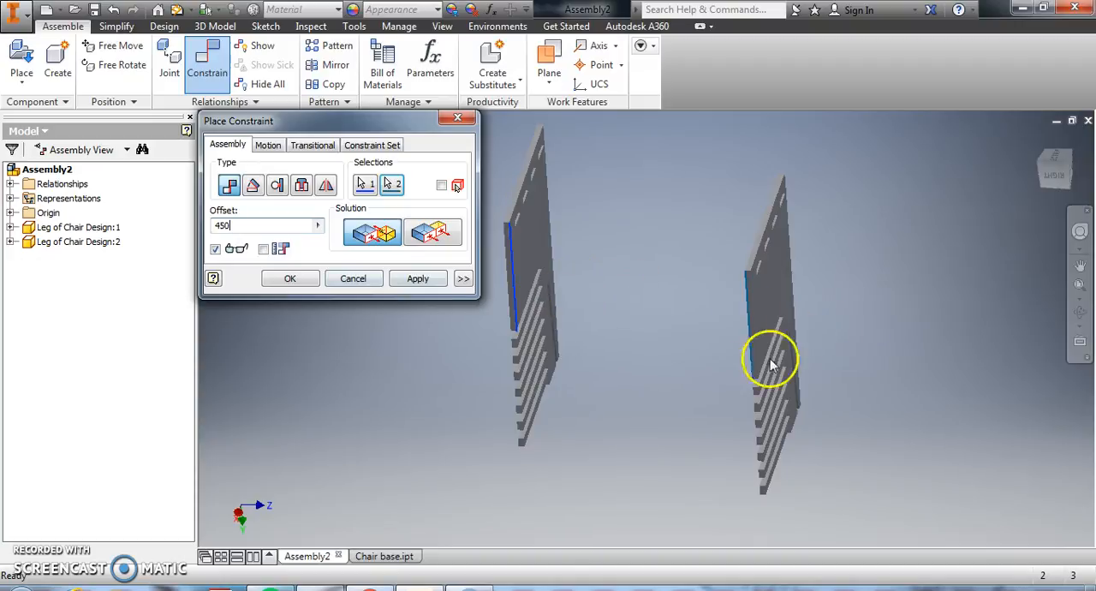
{"action": "left_click", "coordinate": [417, 280]}
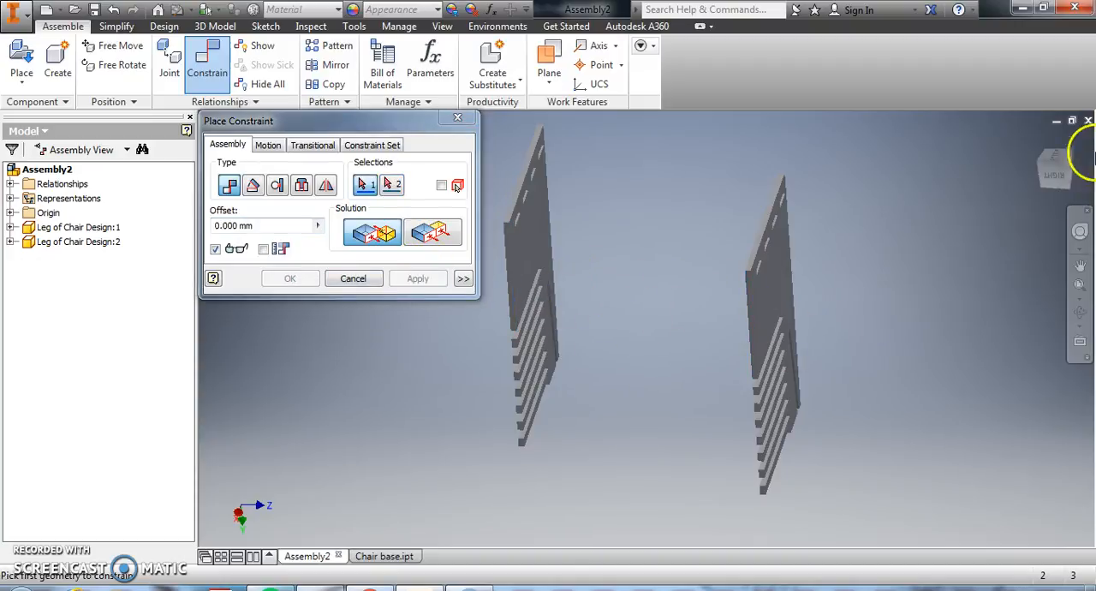
{"action": "left_click", "coordinate": [1055, 167]}
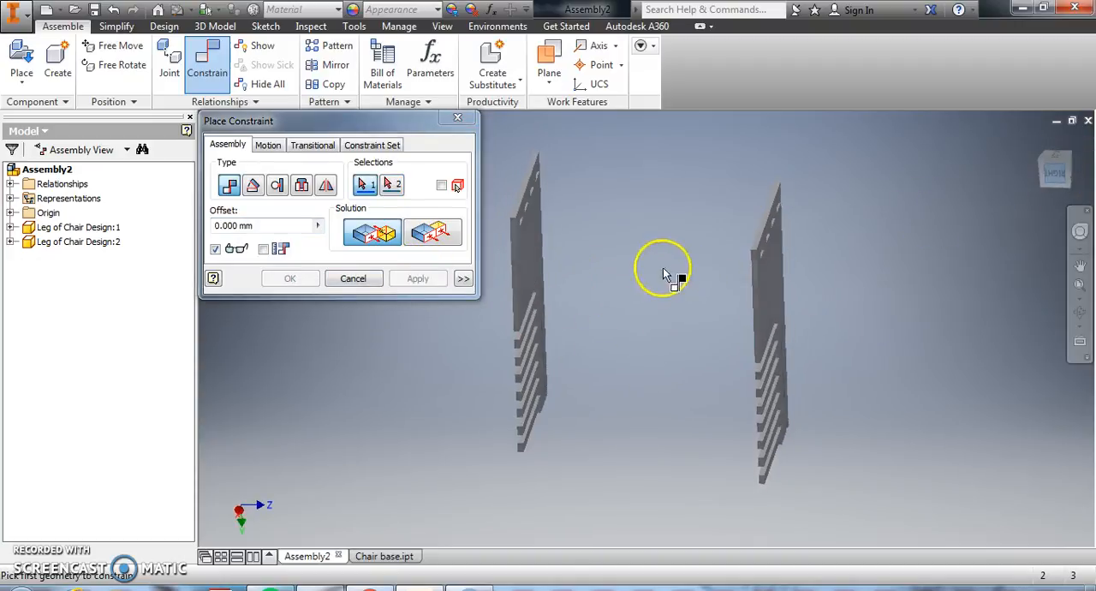
{"action": "left_click", "coordinate": [1057, 158]}
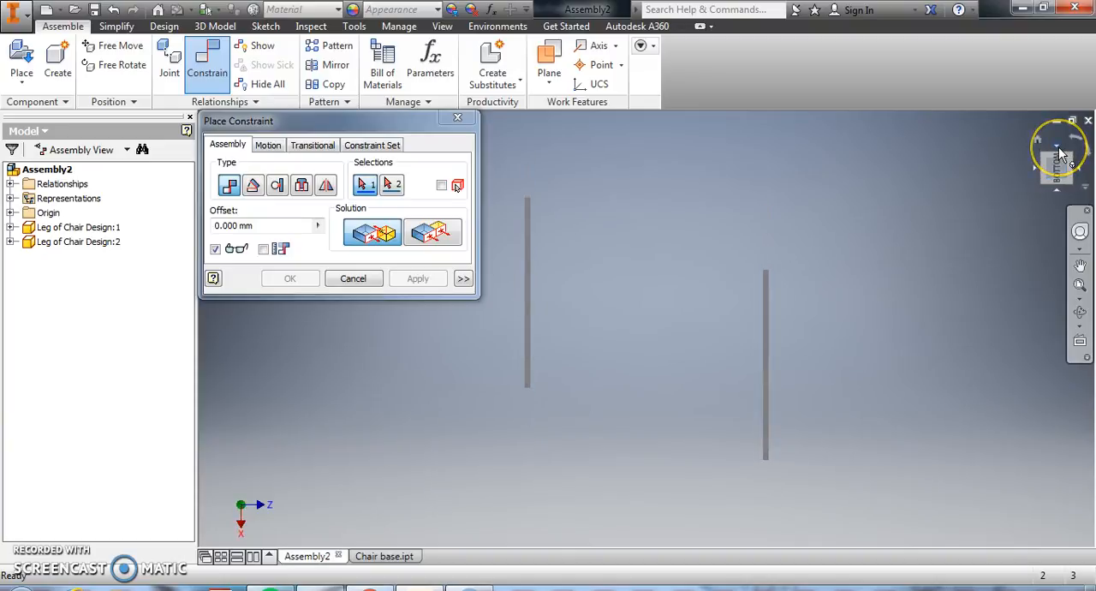
{"action": "left_click", "coordinate": [338, 279]}
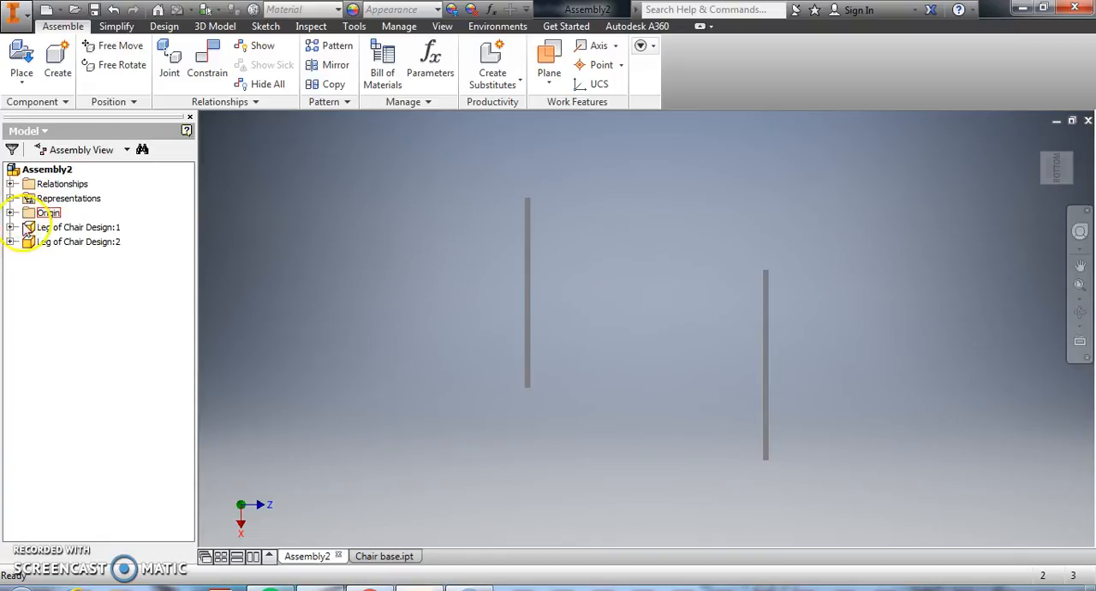
Set the offset of the third mate on the second leg panel to 430 mm
{"action": "left_click", "coordinate": [10, 243]}
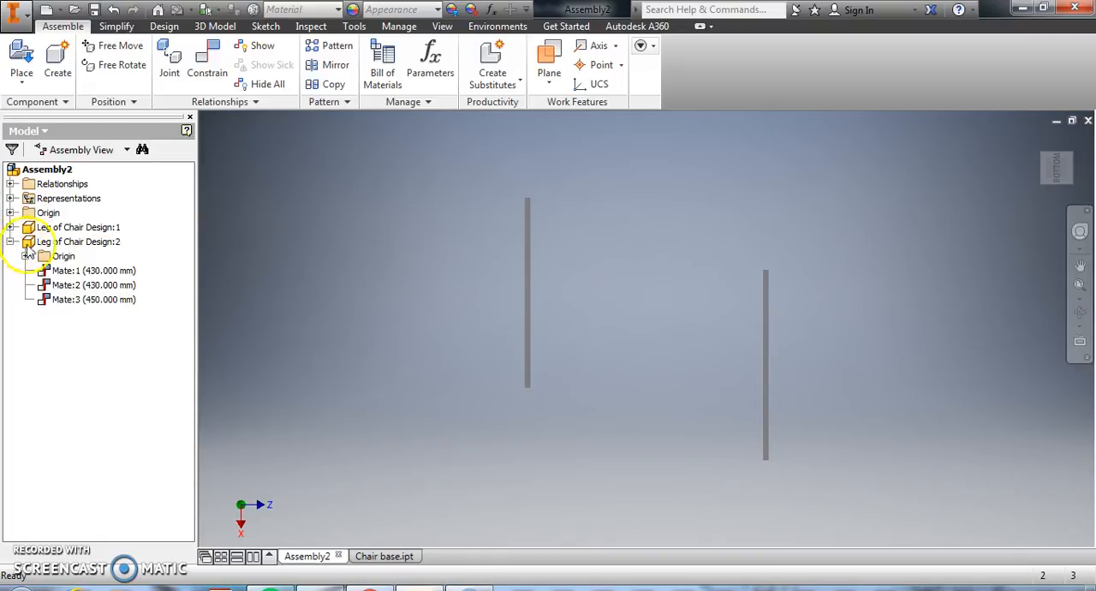
{"action": "double_click", "coordinate": [92, 300]}
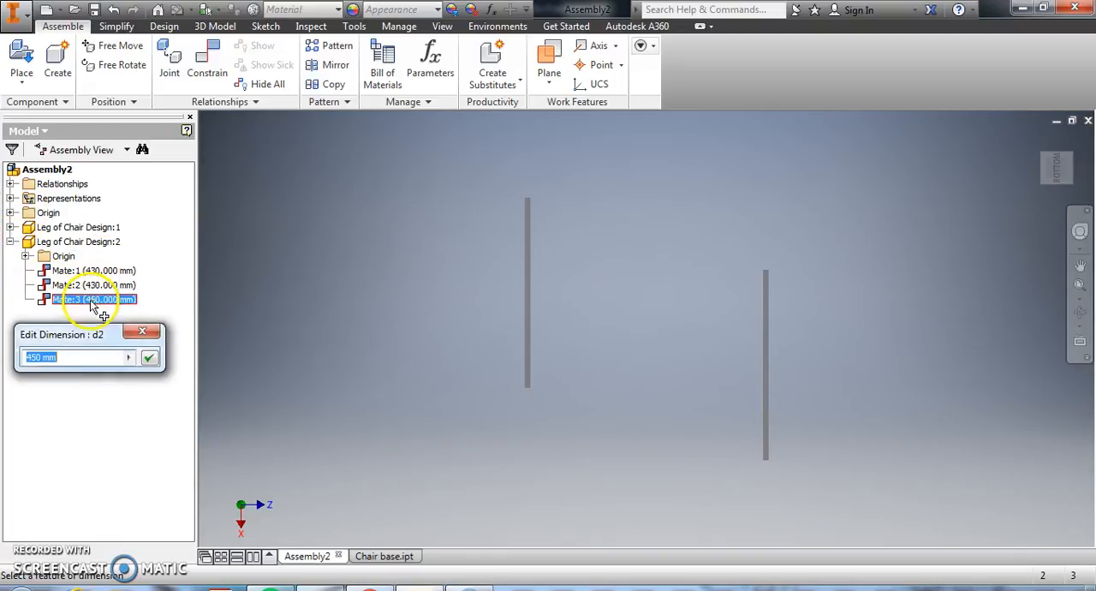
{"action": "type", "text": "430"}
{"action": "key", "text": "Return"}
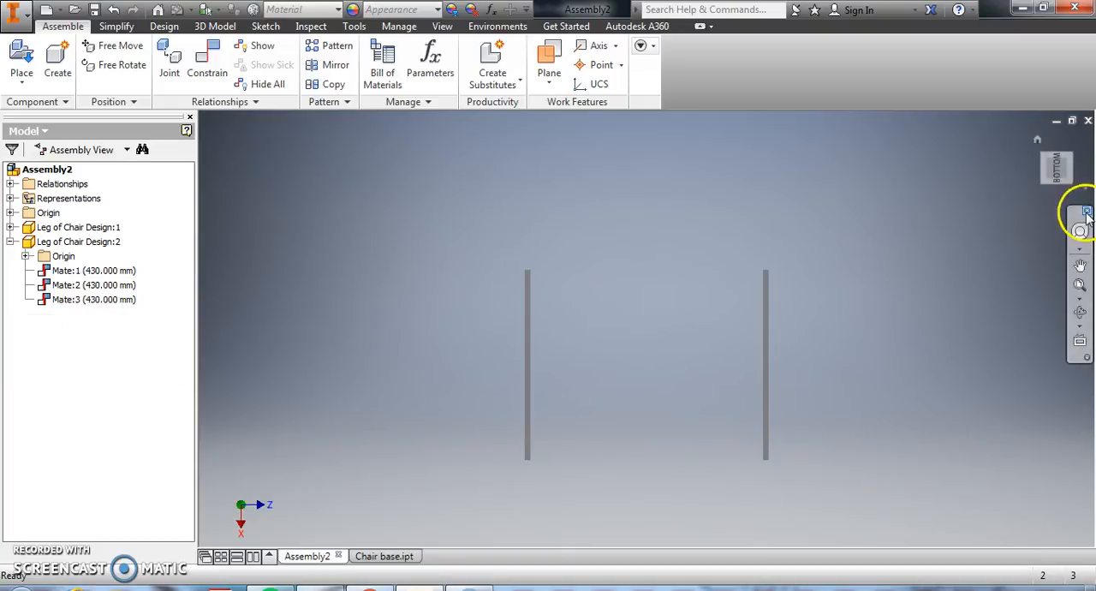
{"action": "left_click", "coordinate": [1080, 315]}
{"action": "left_click_drag", "start_coordinate": [717, 392], "coordinate": [634, 131]}
{"action": "left_click_drag", "start_coordinate": [648, 380], "coordinate": [438, 159]}
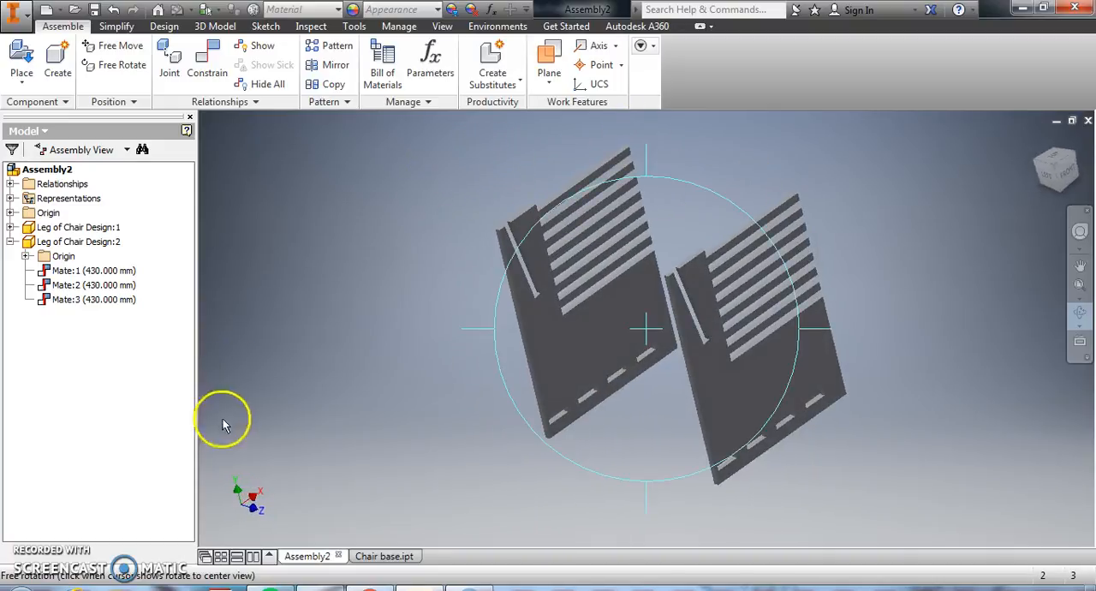